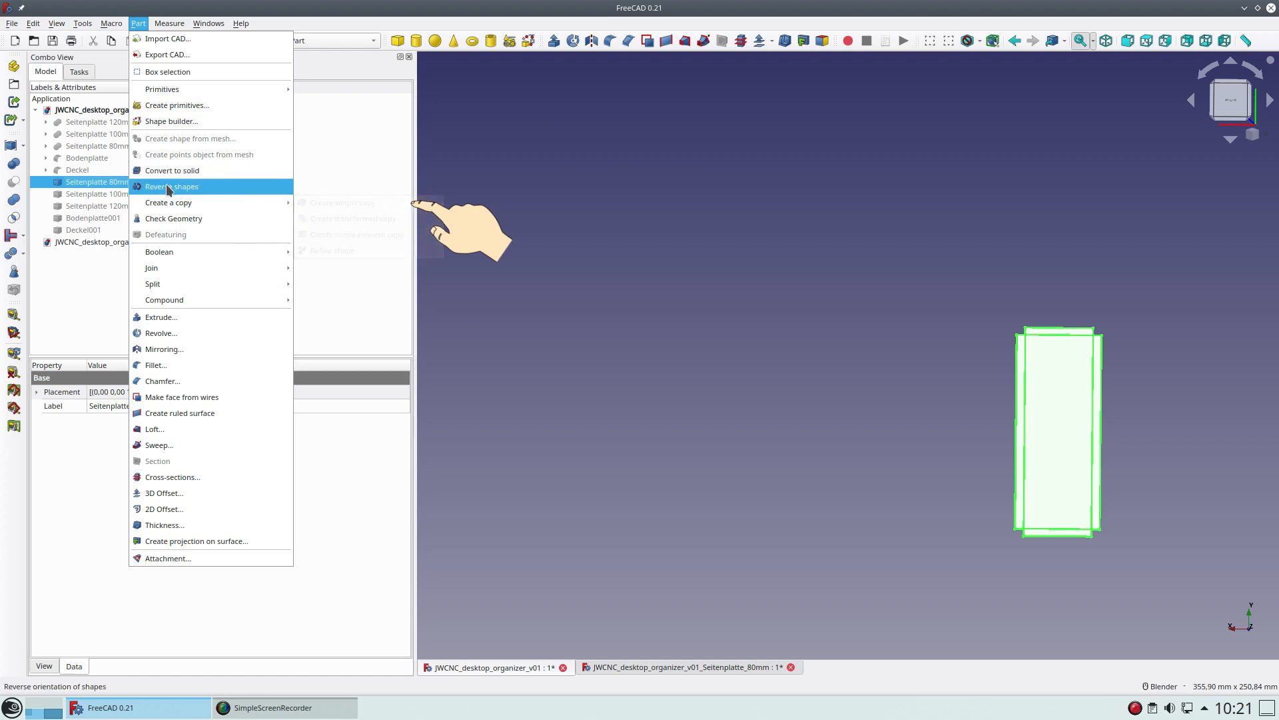
# - Copy the Seitenplatte 80mm001 solid and paste it into the JWCNC_desktop_organizer_v01_Seitenplatte_80mm document
pyautogui.moveTo(170, 203)
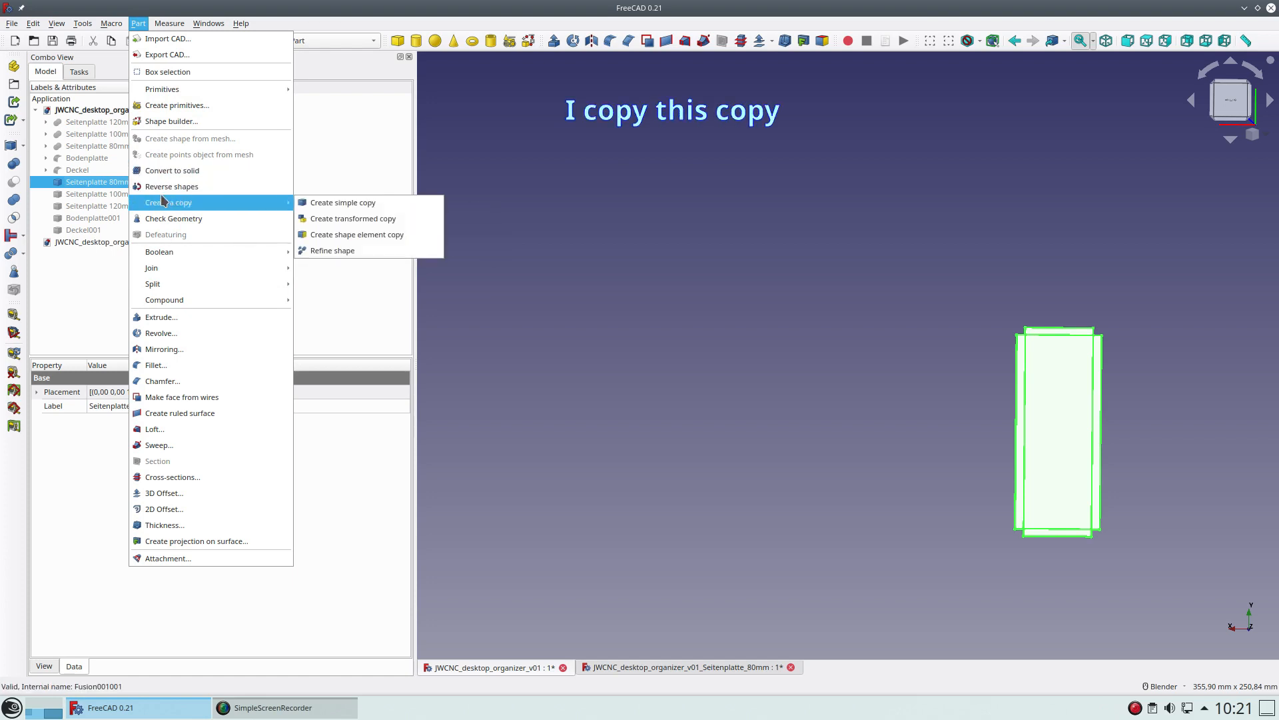
pyautogui.click(819, 179)
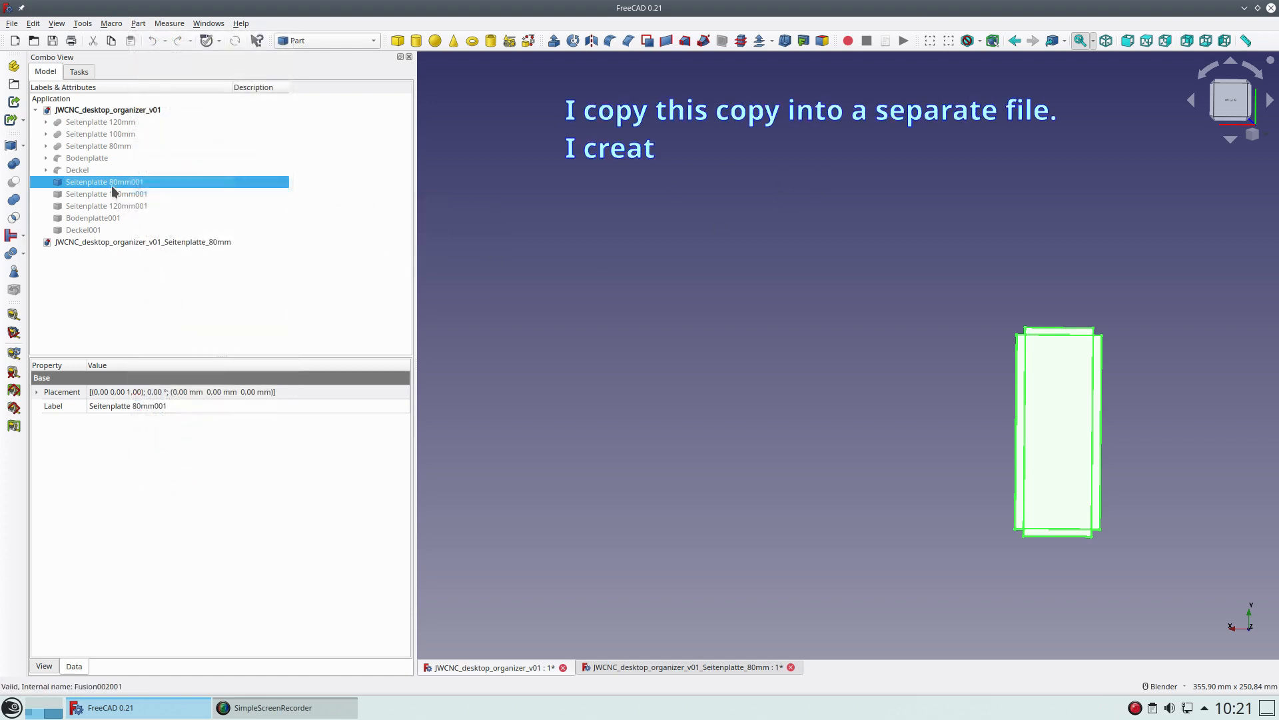
pyautogui.rightClick(112, 185)
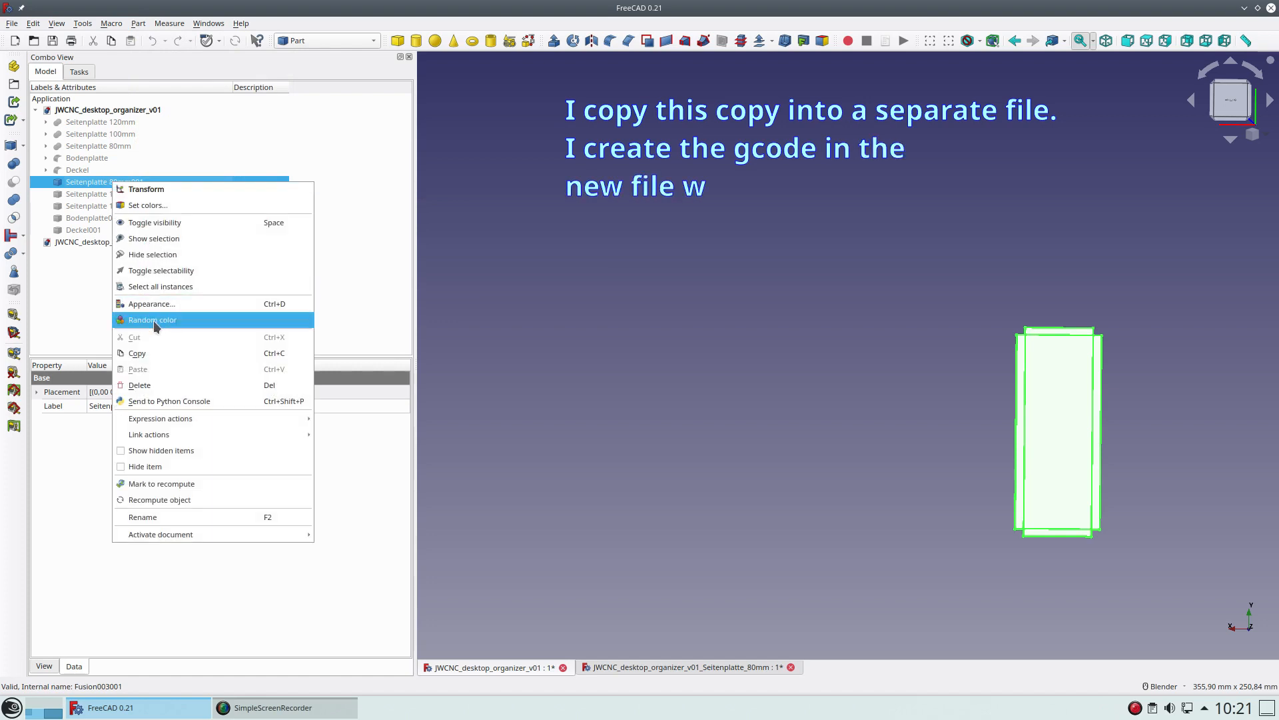
pyautogui.click(140, 353)
pyautogui.click(108, 241)
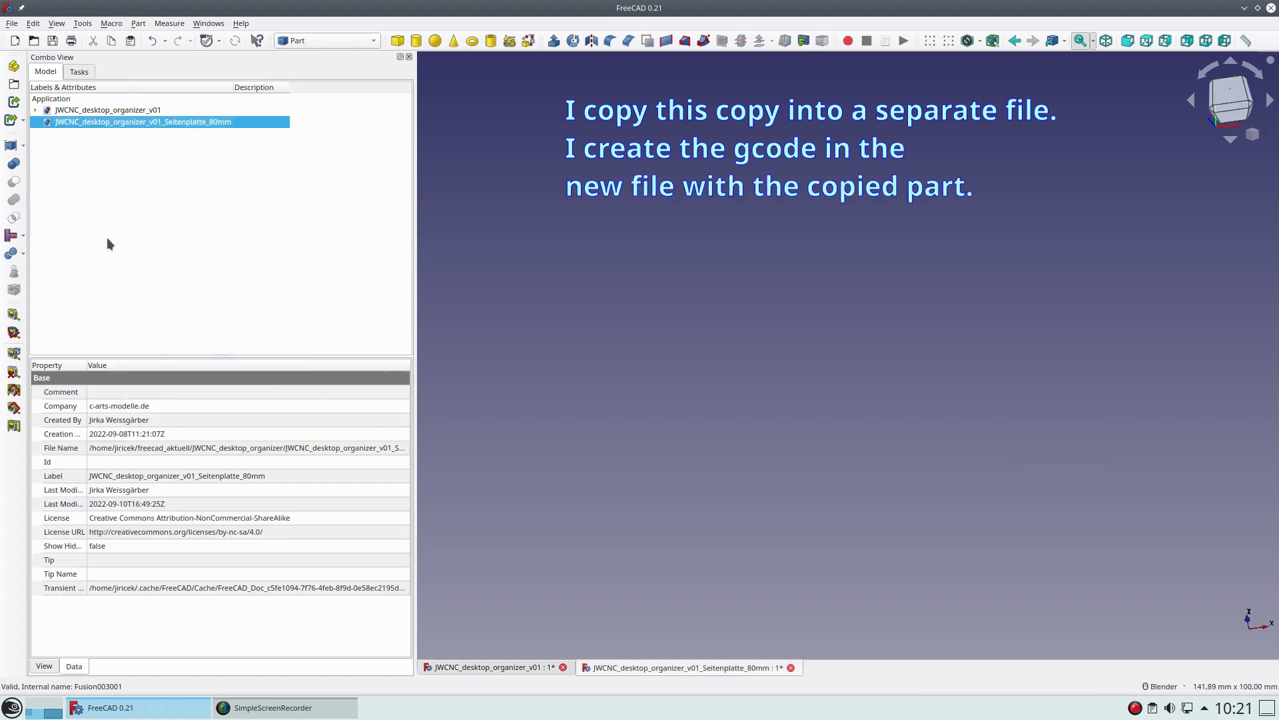
pyautogui.rightClick(108, 242)
pyautogui.click(113, 210)
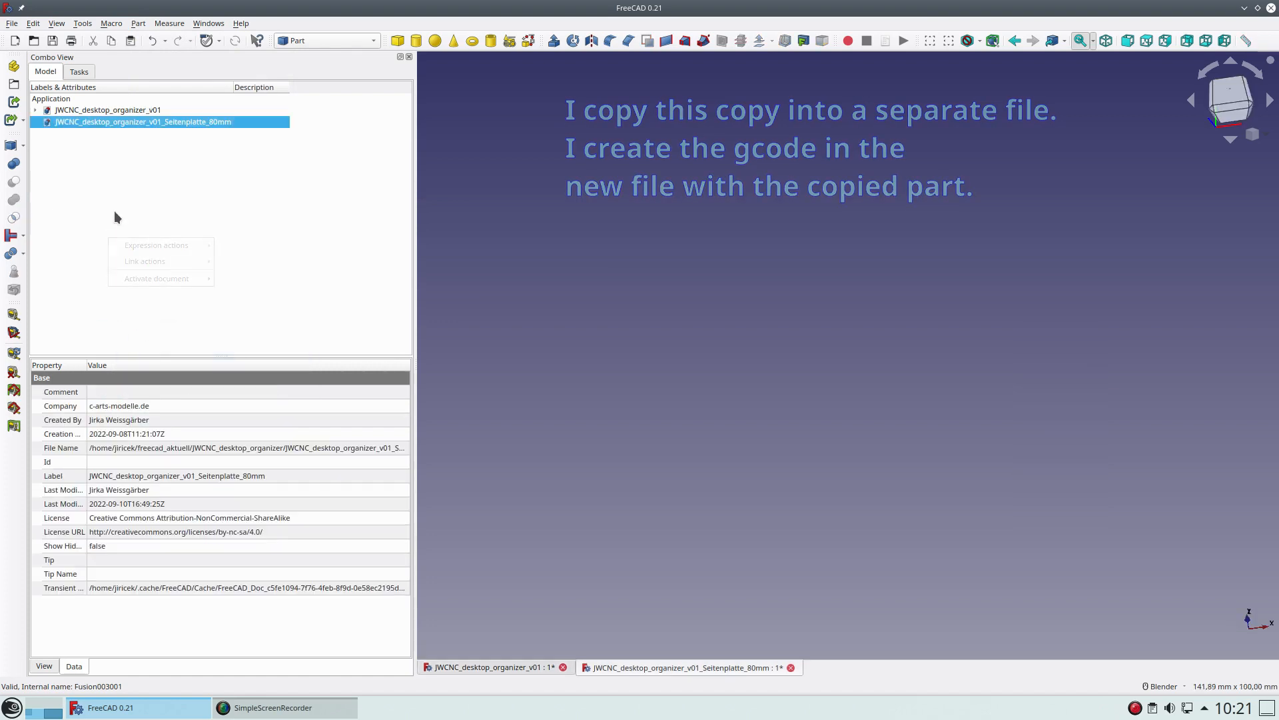
pyautogui.click(115, 133)
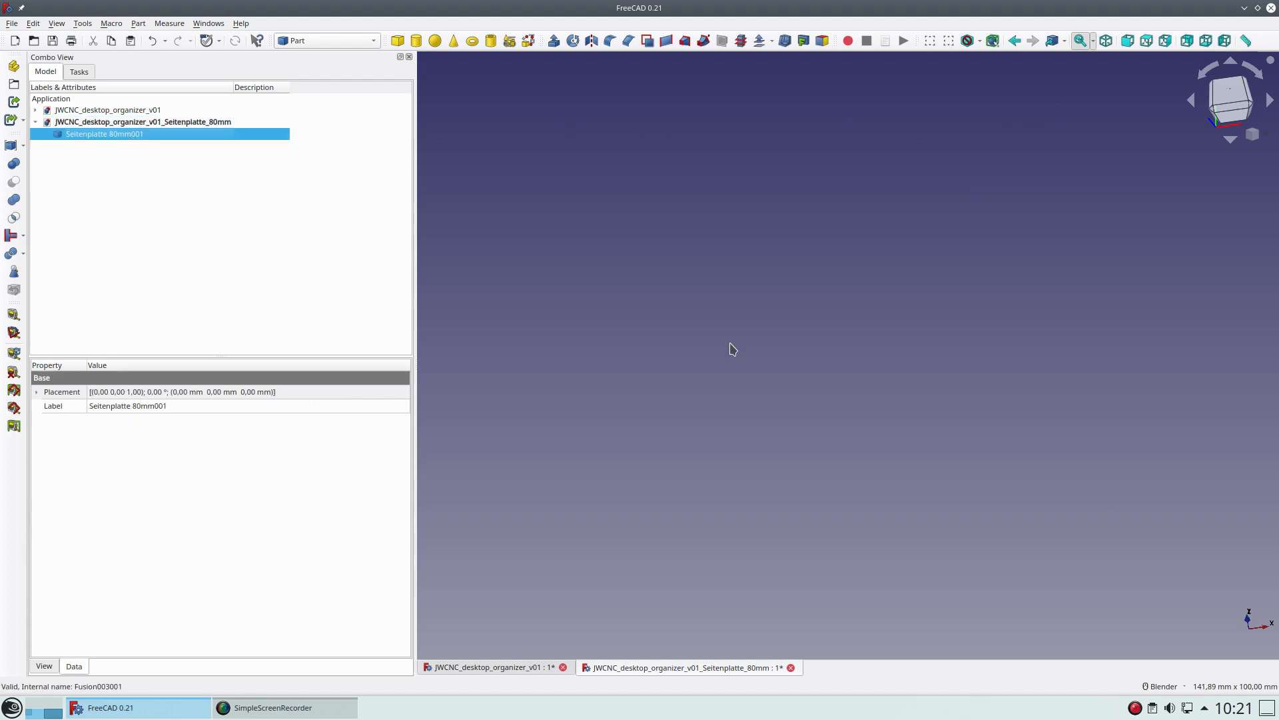
# - Switch to the Path workbench with the pasted side plate deselected
pyautogui.scroll(-10, 808, 486)
pyautogui.scroll(2, 808, 487)
pyautogui.click(1231, 100)
pyautogui.scroll(4, 843, 368)
pyautogui.scroll(-2, 842, 367)
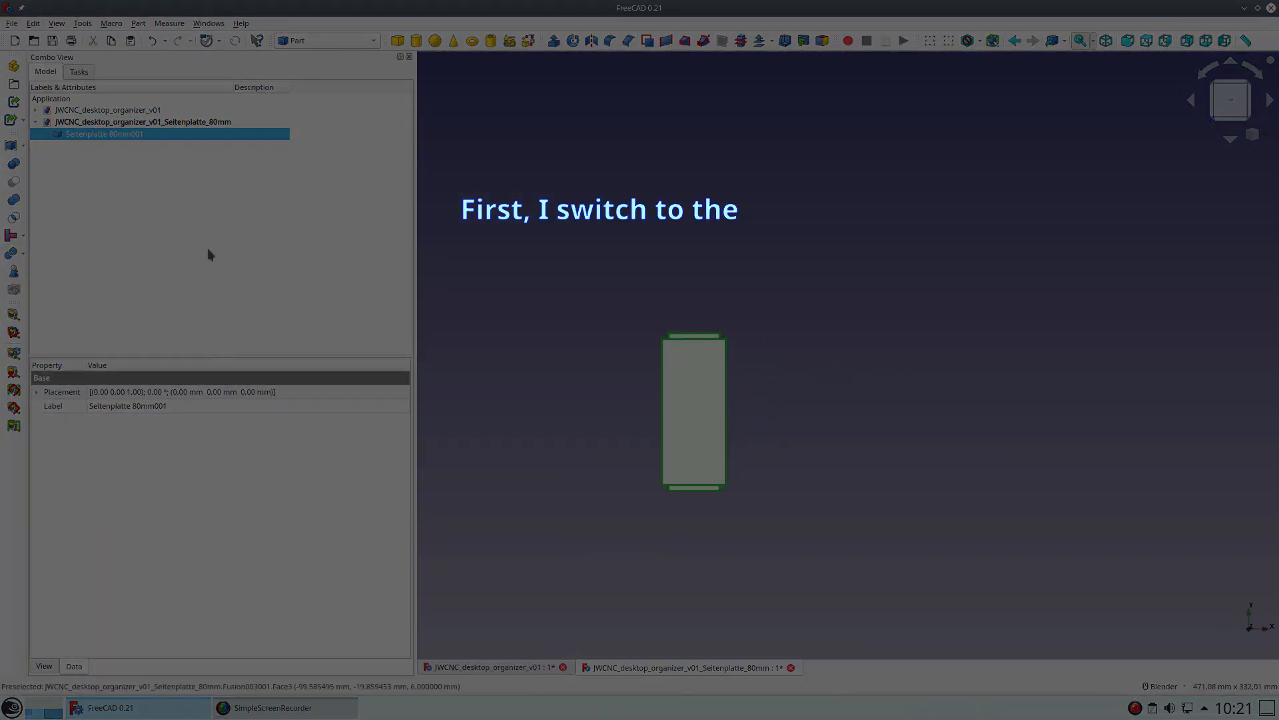
pyautogui.click(207, 251)
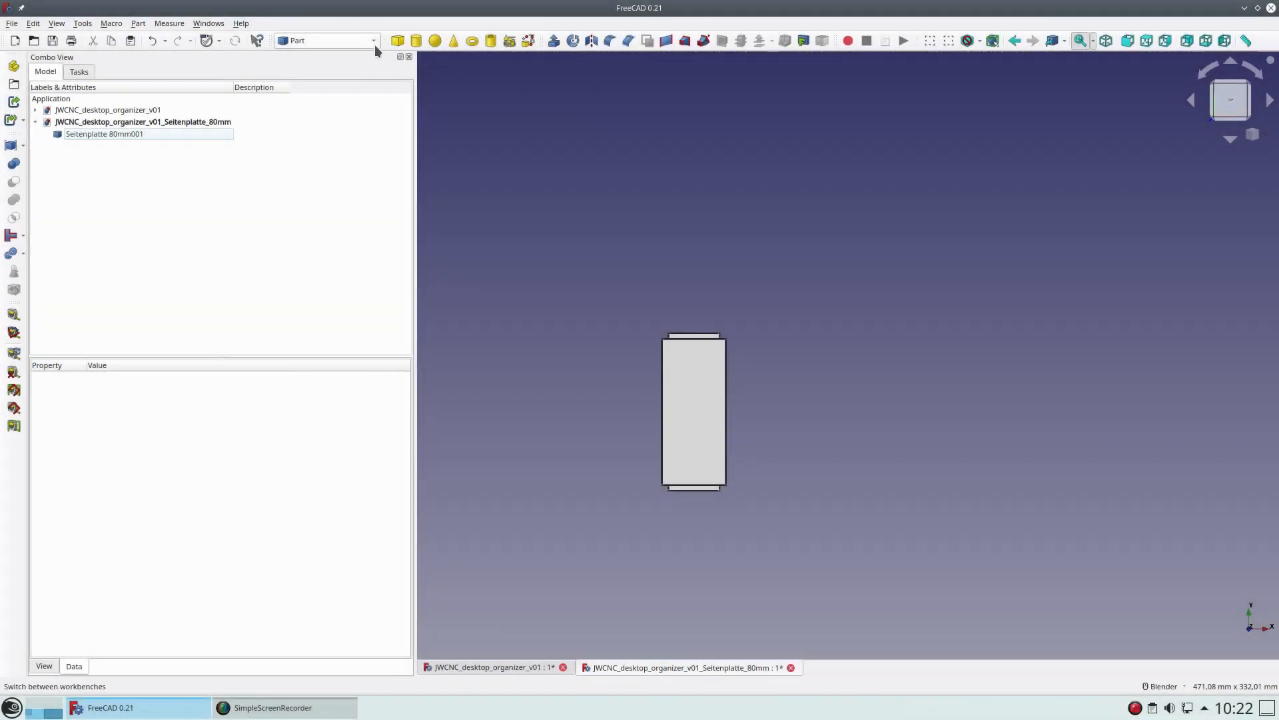
pyautogui.click(370, 41)
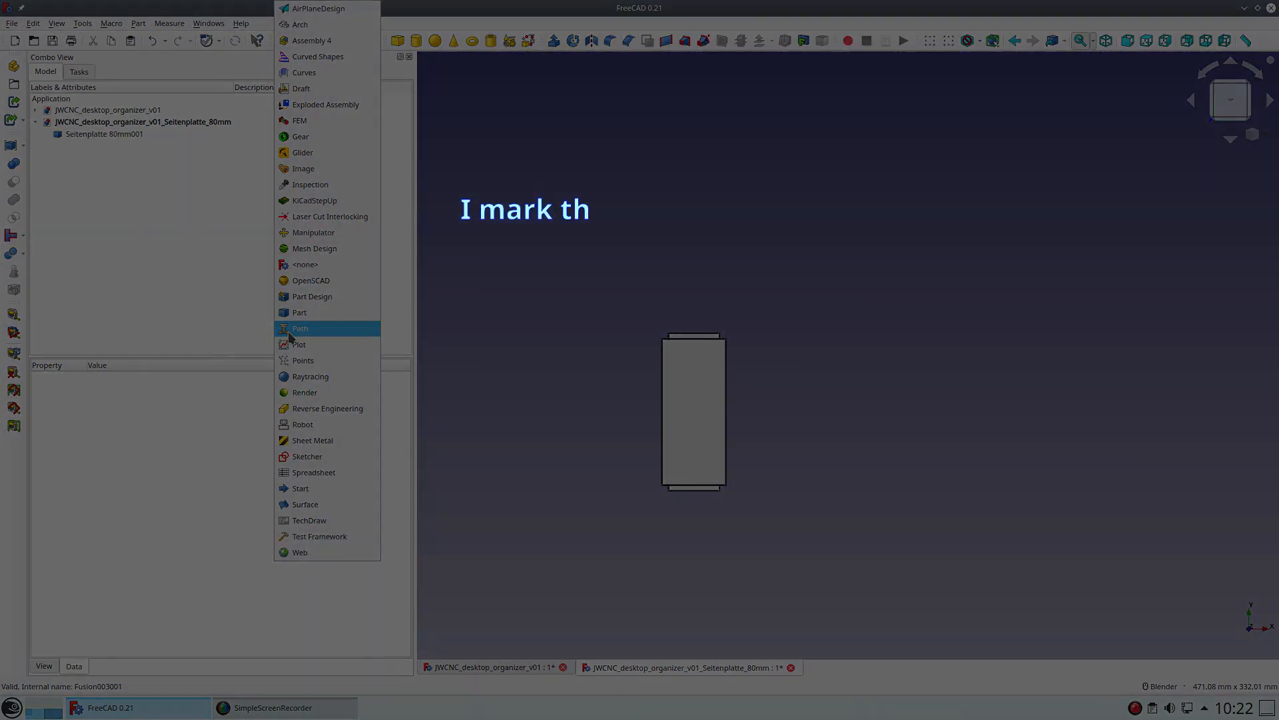
pyautogui.click(289, 330)
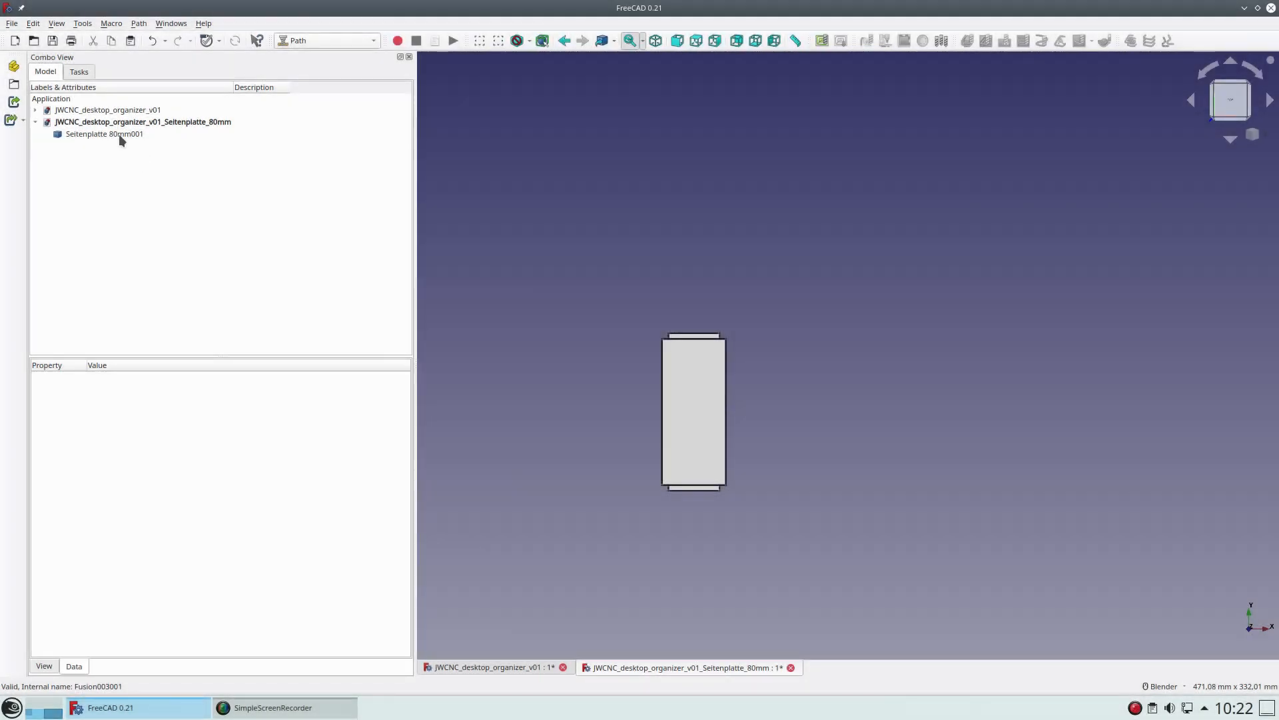
# - Create a Path job without a template, using Seitenplatte 80mm001 as its model
pyautogui.click(120, 135)
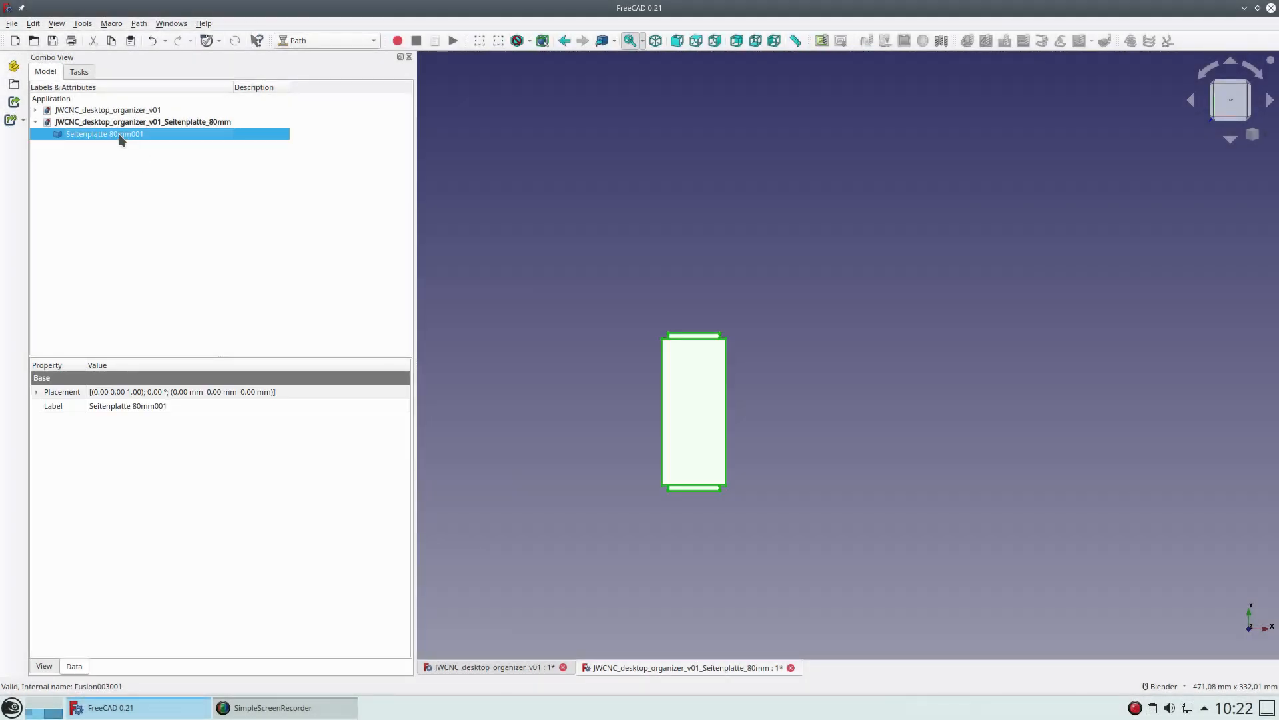
pyautogui.click(821, 41)
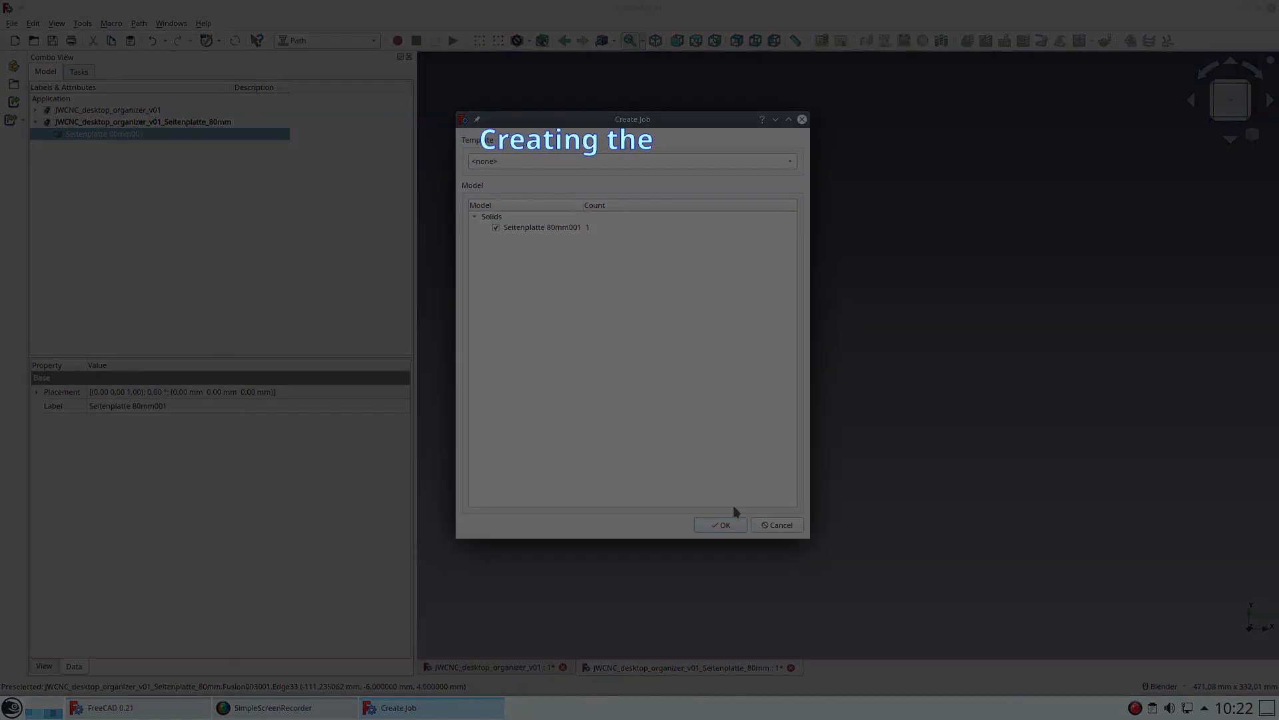
pyautogui.click(724, 531)
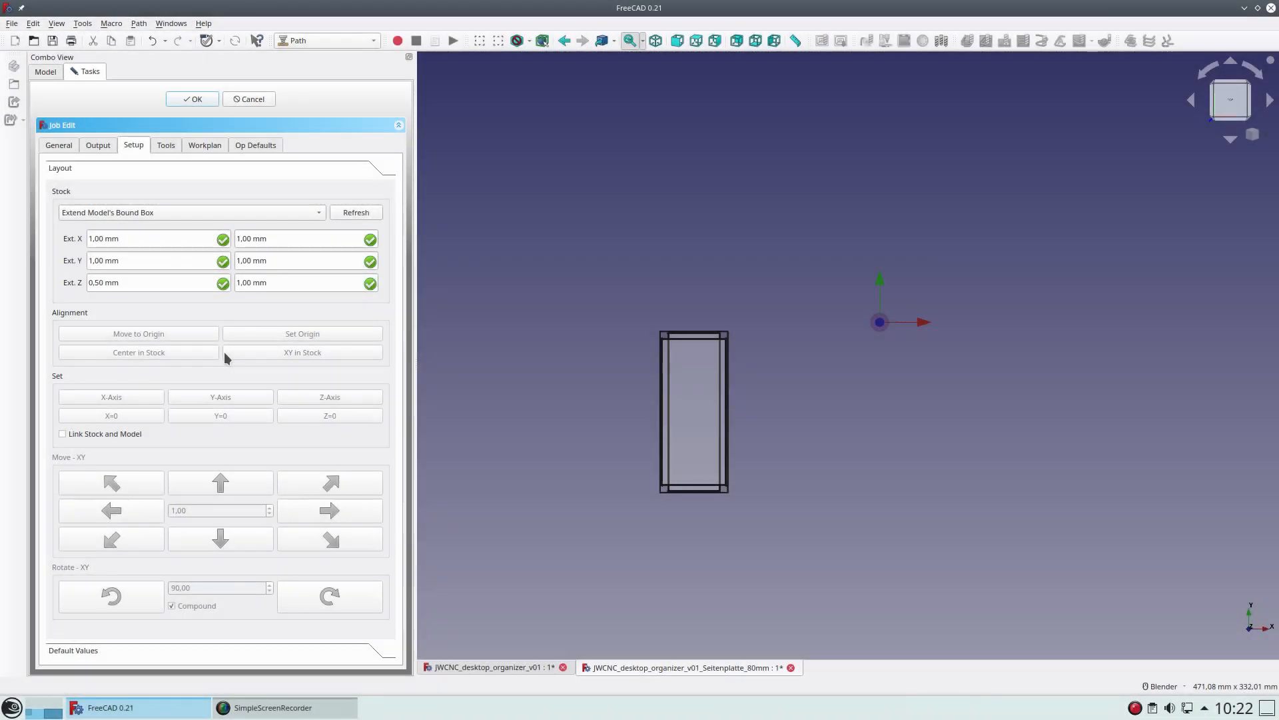
# - Extend the job's stock by 5 mm on both sides of the model in X and in Y
pyautogui.scroll(4, 162, 241)
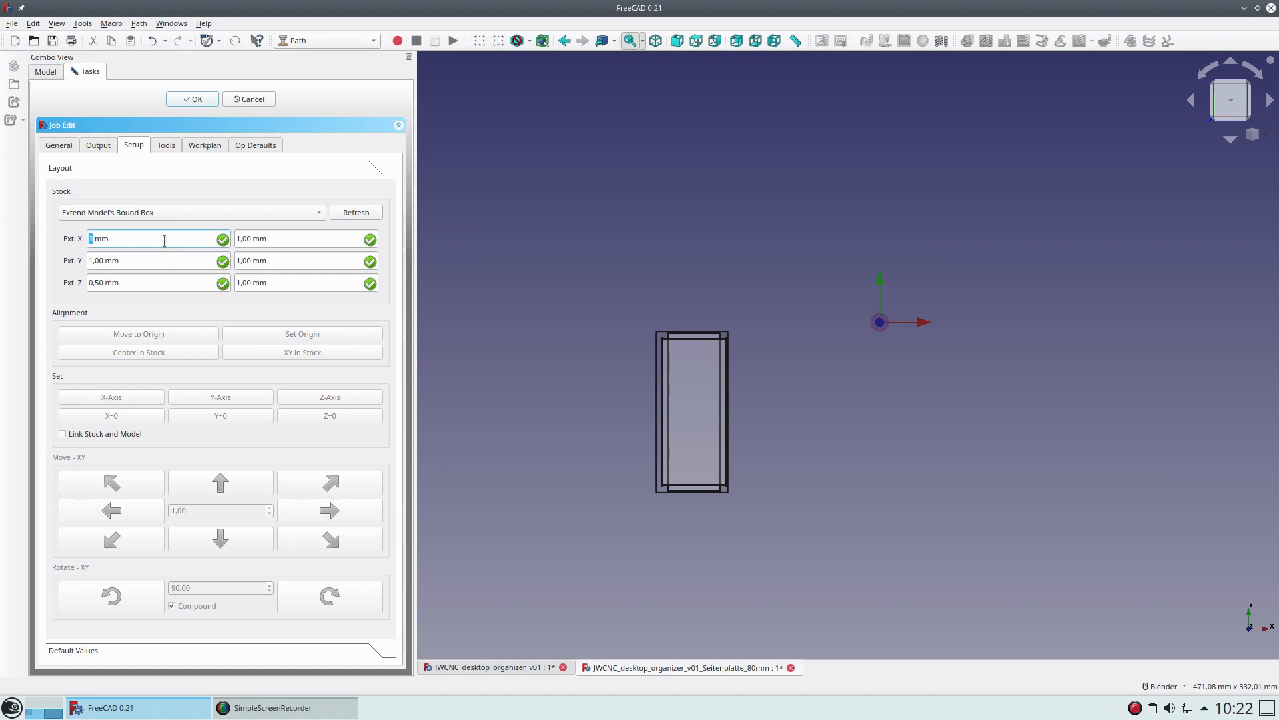
pyautogui.scroll(4, 267, 241)
pyautogui.scroll(3, 150, 265)
pyautogui.scroll(1, 150, 265)
pyautogui.scroll(4, 263, 263)
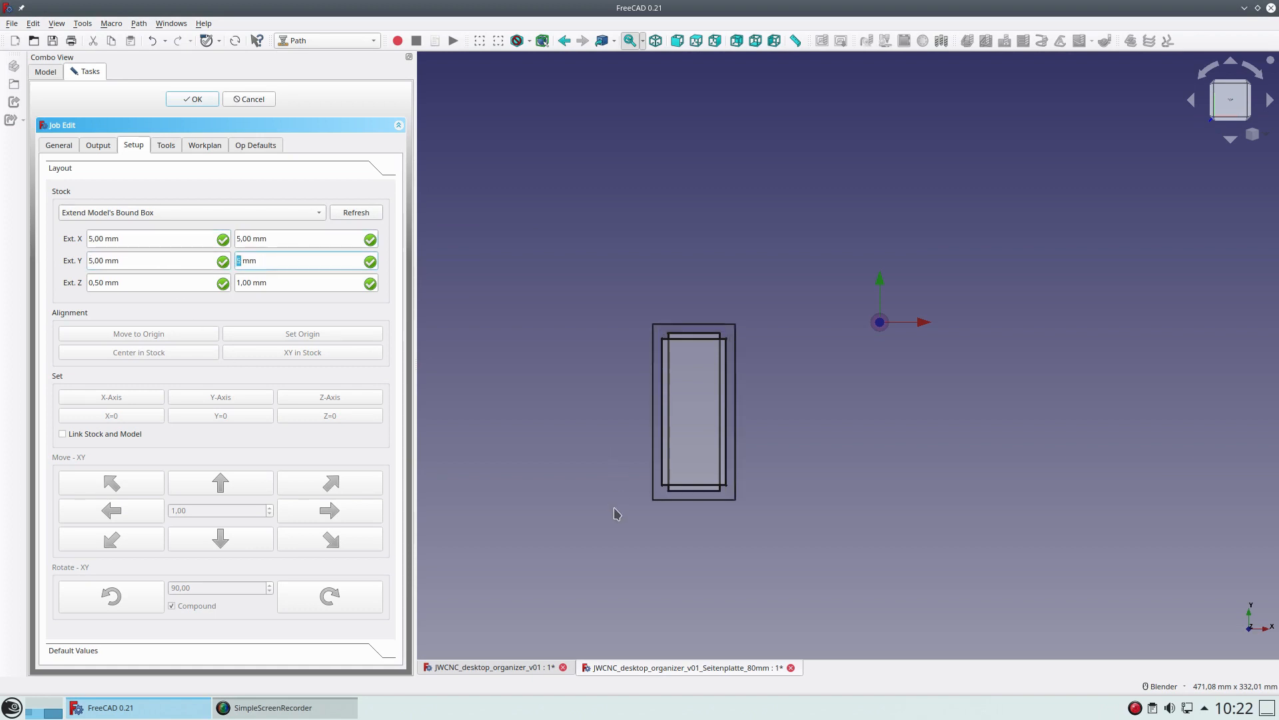
# - Set the job origin at the stock's upper-face corner with the lowest X and Y
pyautogui.moveTo(733, 540); pyautogui.dragTo(765, 528, button='middle')
pyautogui.scroll(5, 751, 542)
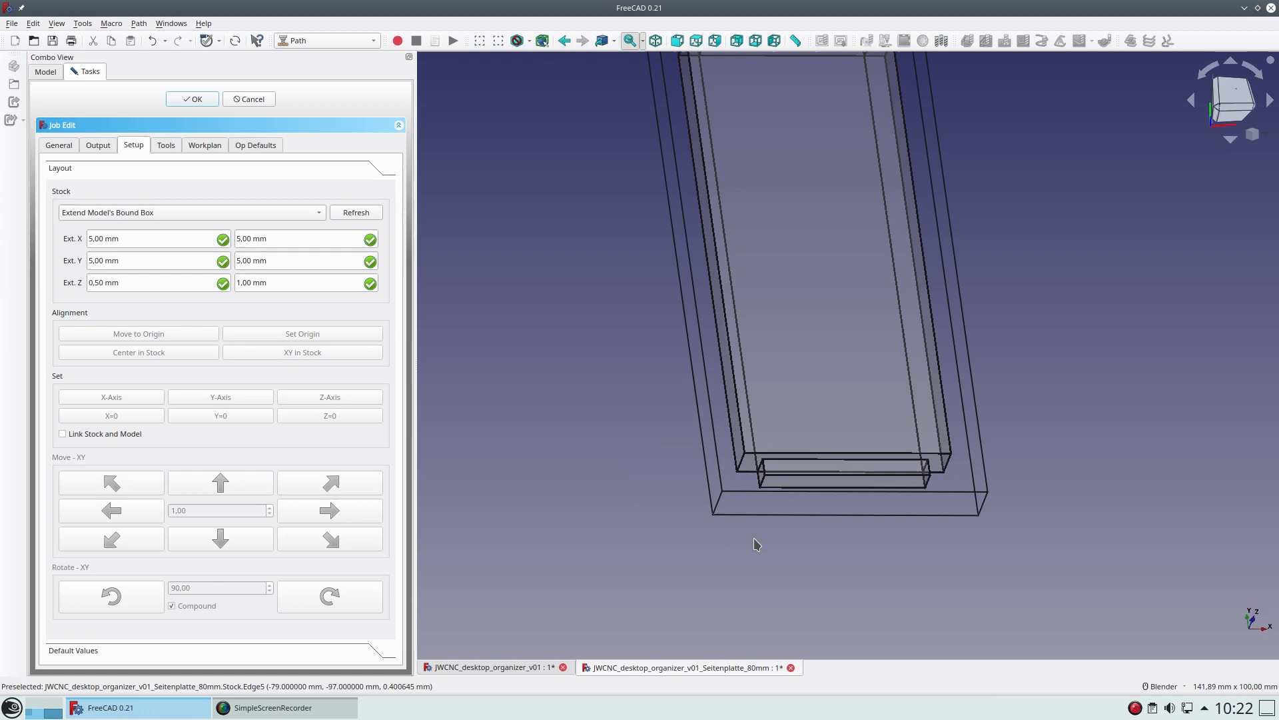
pyautogui.click(723, 492)
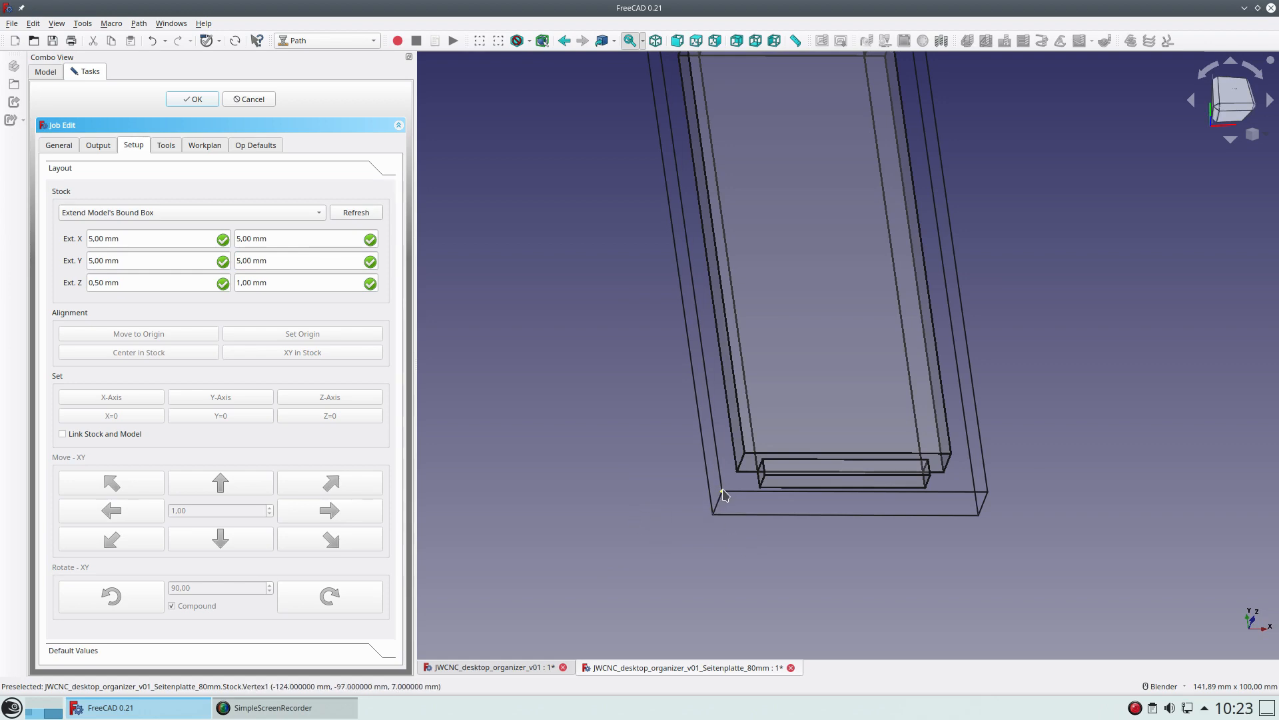
pyautogui.click(271, 337)
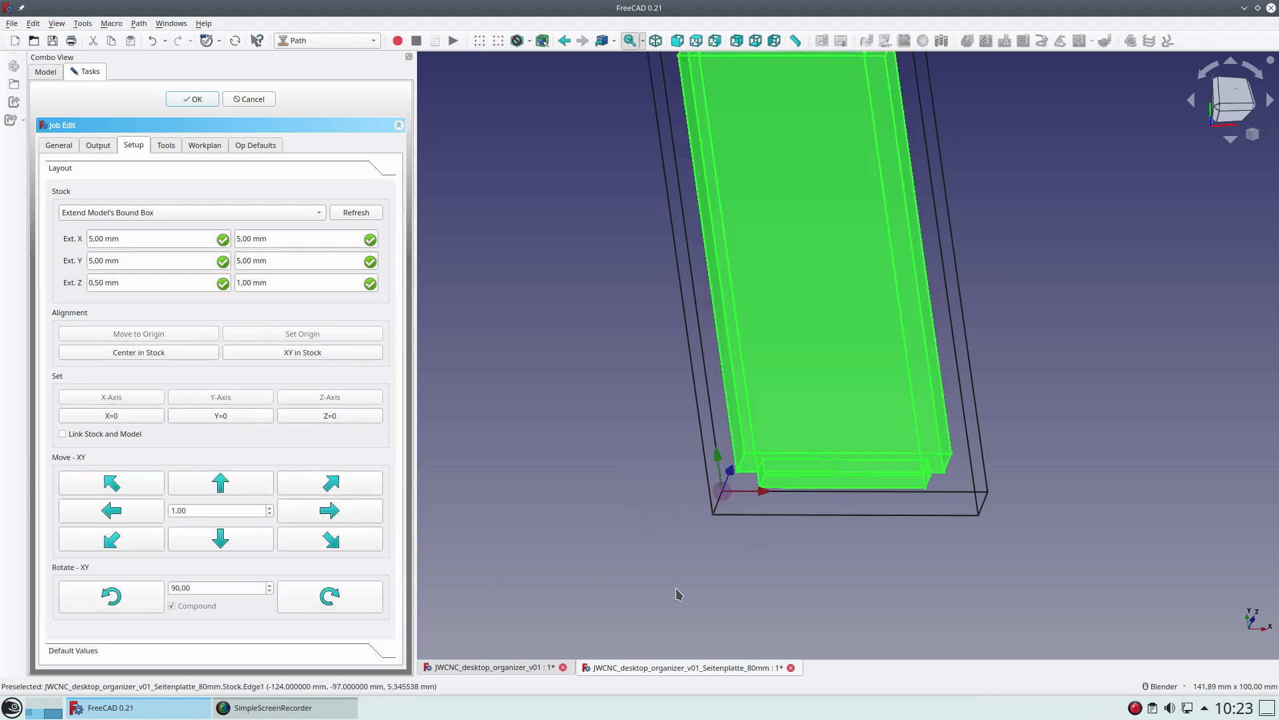
pyautogui.scroll(-2, 678, 594)
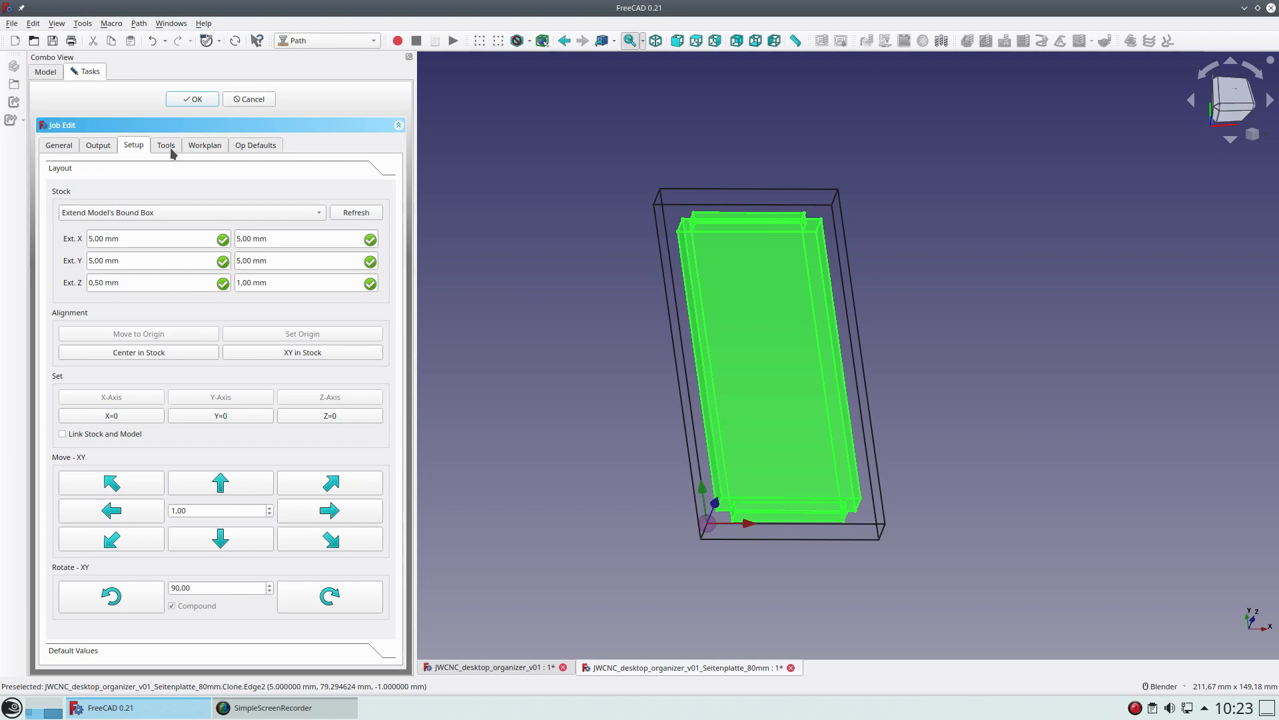
# - Remove the default tool from the job and give 3,175mm_bit001 a horizontal feed of 9, vertical feed of 4 and spindle speed of 1000
pyautogui.click(166, 146)
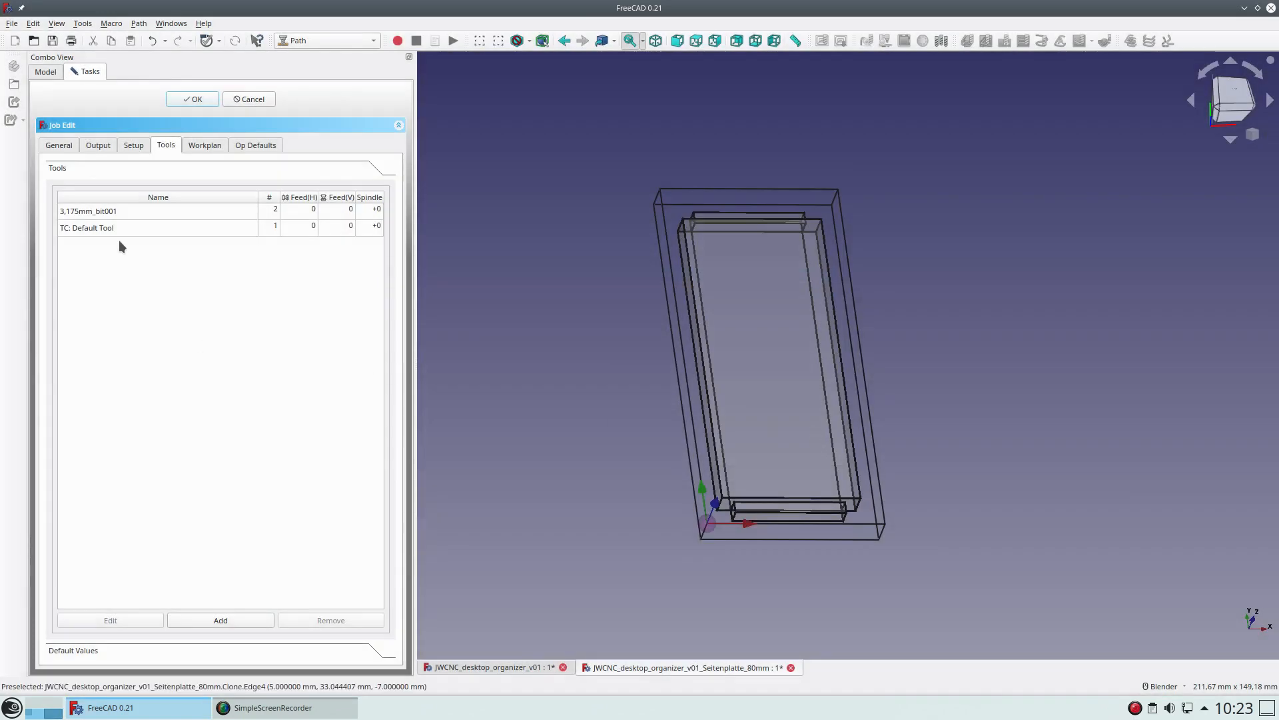
pyautogui.click(119, 227)
pyautogui.click(323, 621)
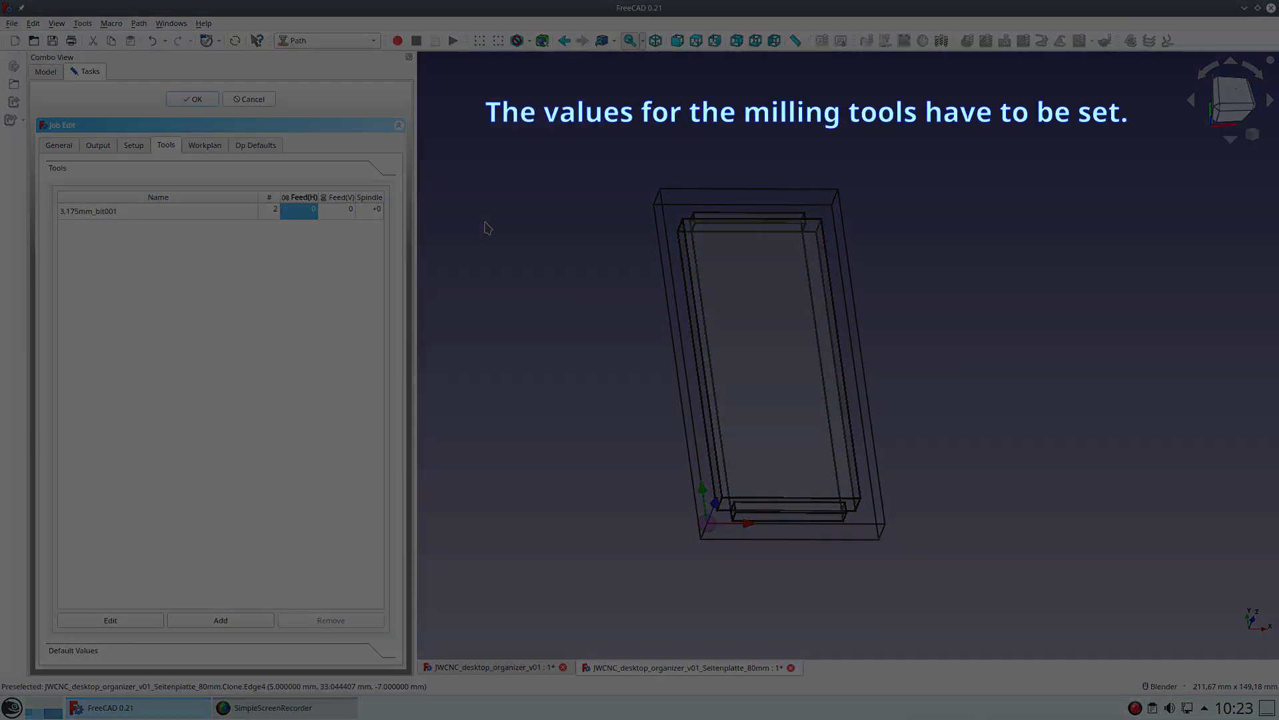
pyautogui.write('9')
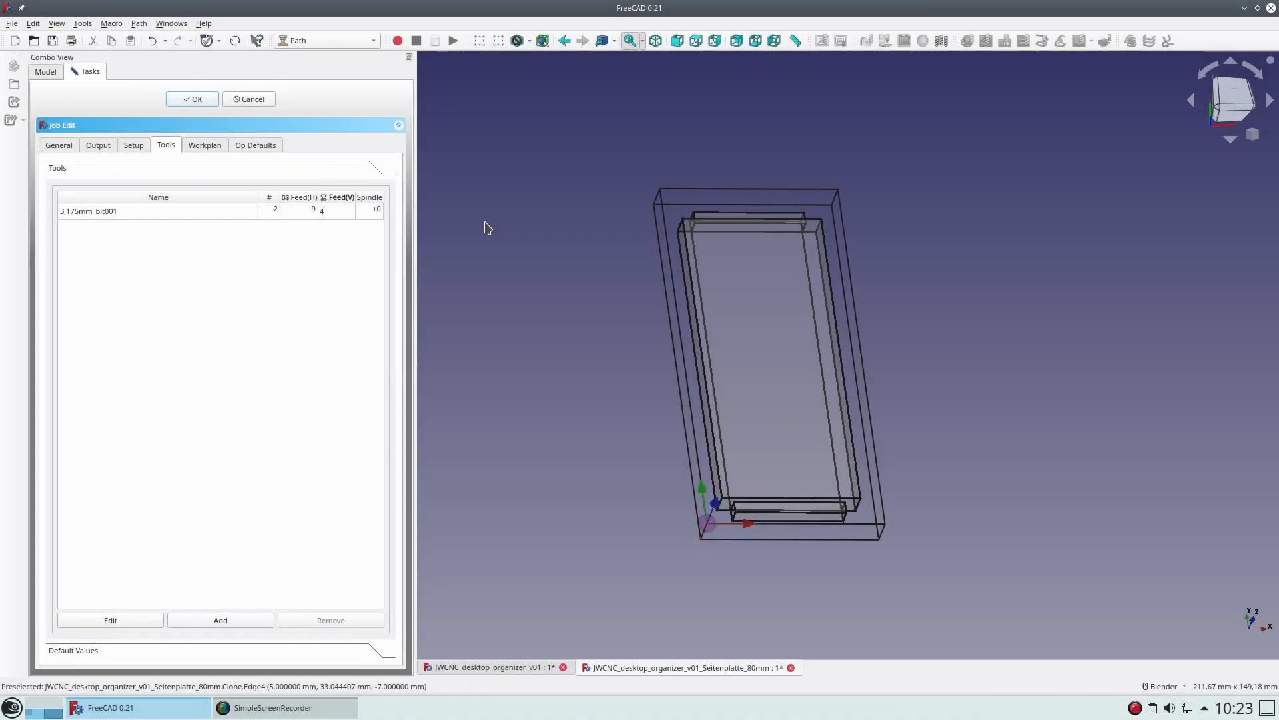
pyautogui.press('Tab')
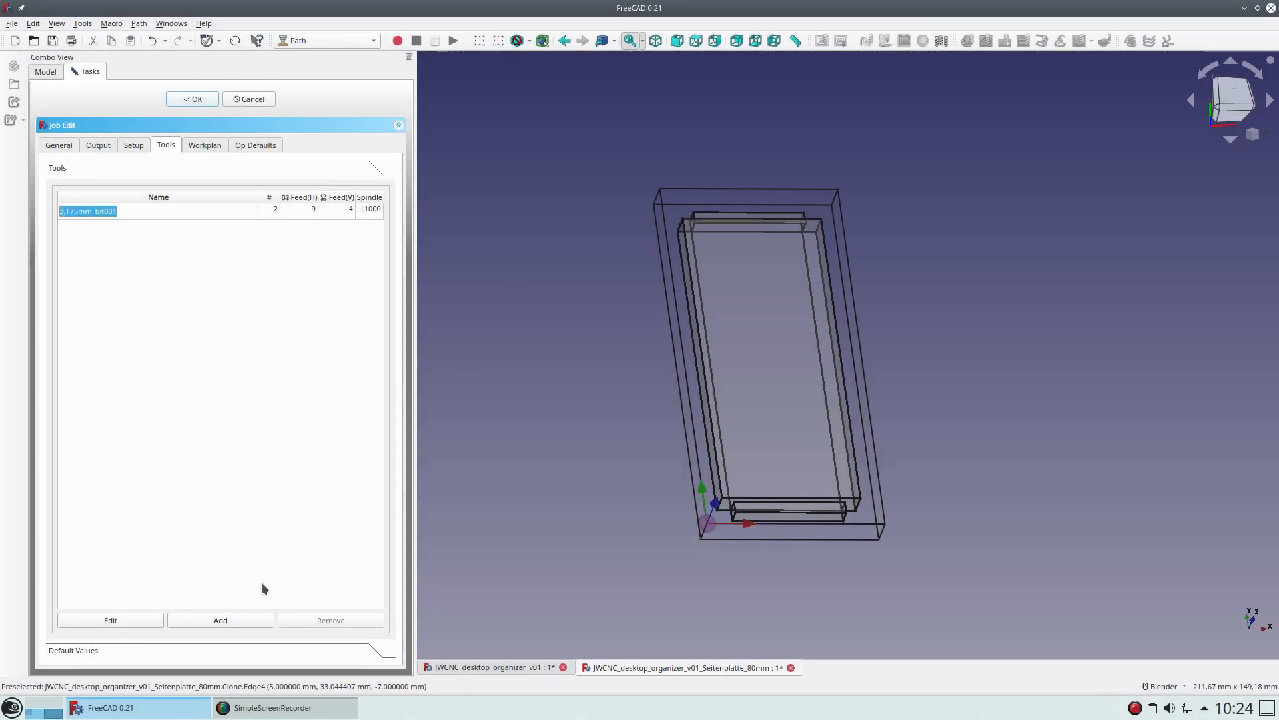
# - Set the job's output file to a01_JWCNC_desktop_organizer_v01_Seitenplatte_80mm.gcode in the project's gcode folder, overwriting the existing file, and accept the job
pyautogui.click(208, 148)
pyautogui.click(241, 146)
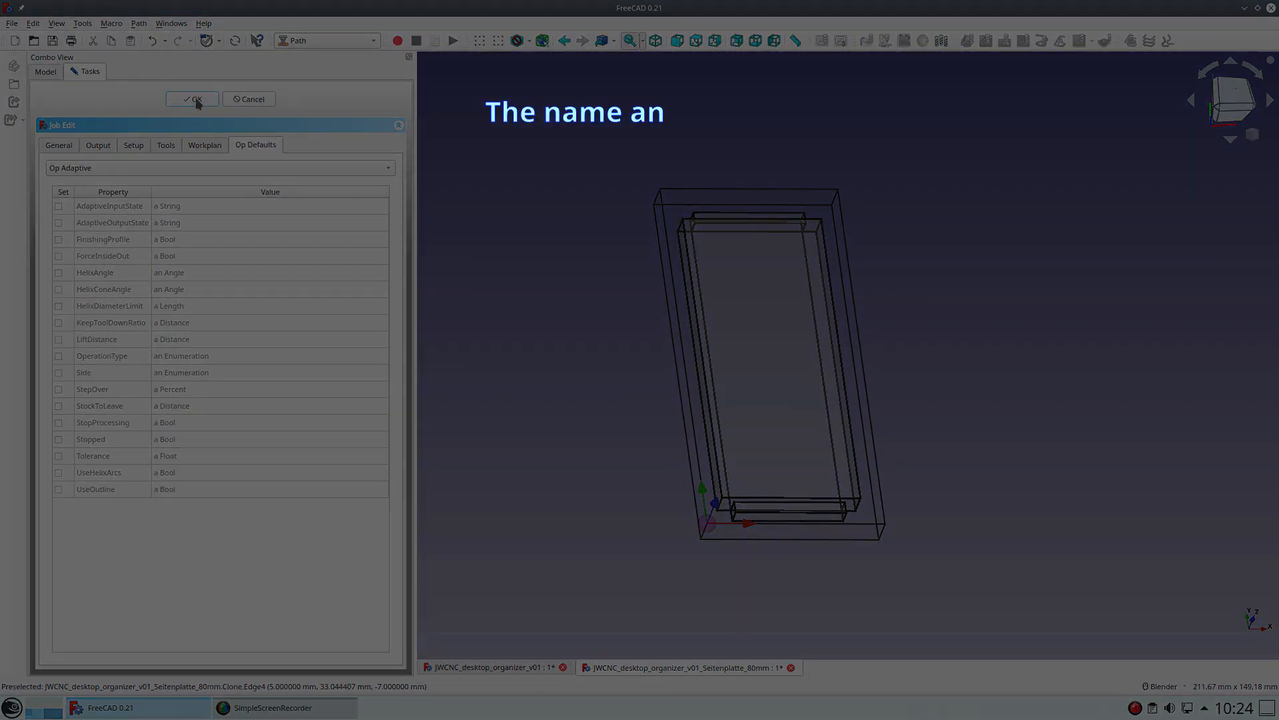
pyautogui.click(95, 148)
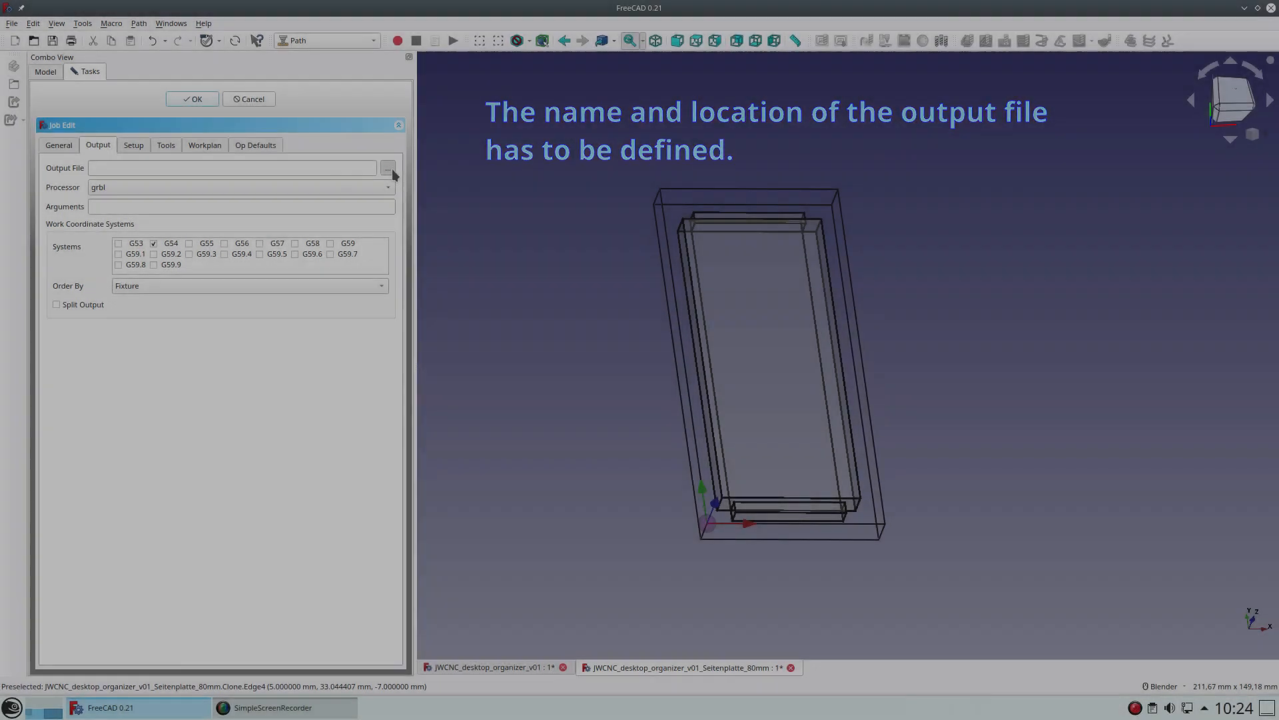
pyautogui.click(390, 168)
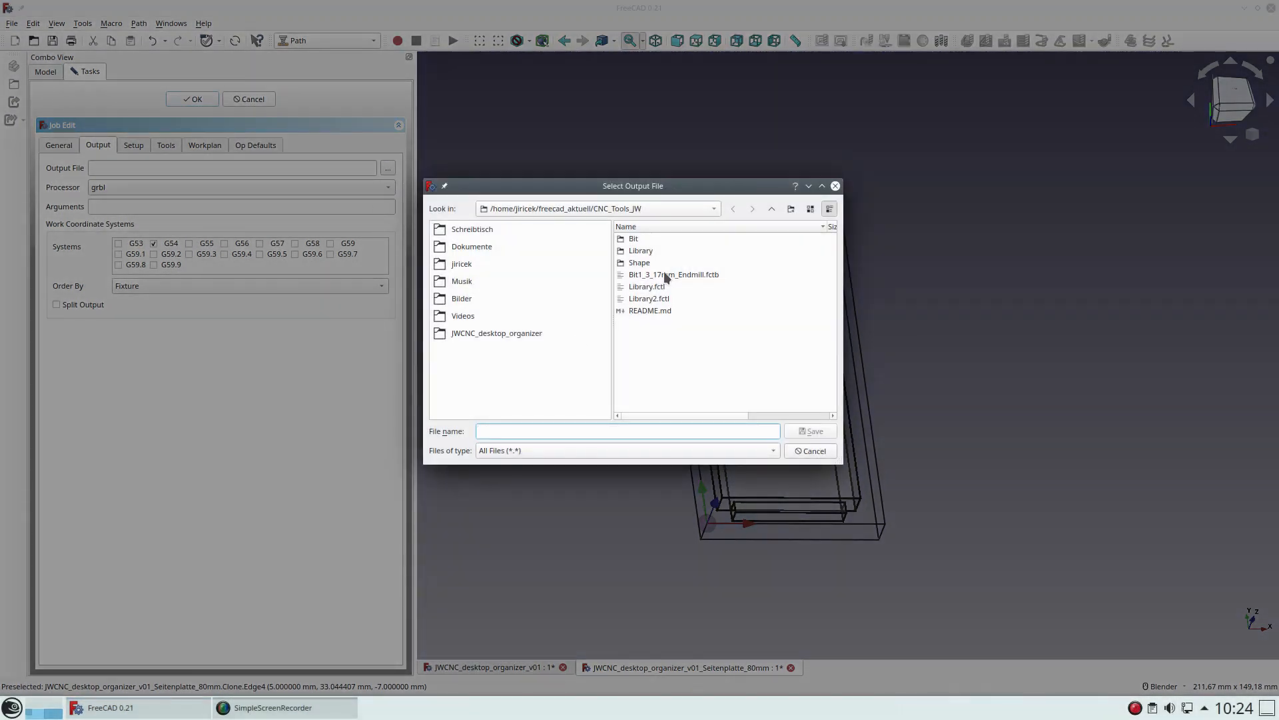
pyautogui.click(534, 334)
pyautogui.doubleClick(643, 240)
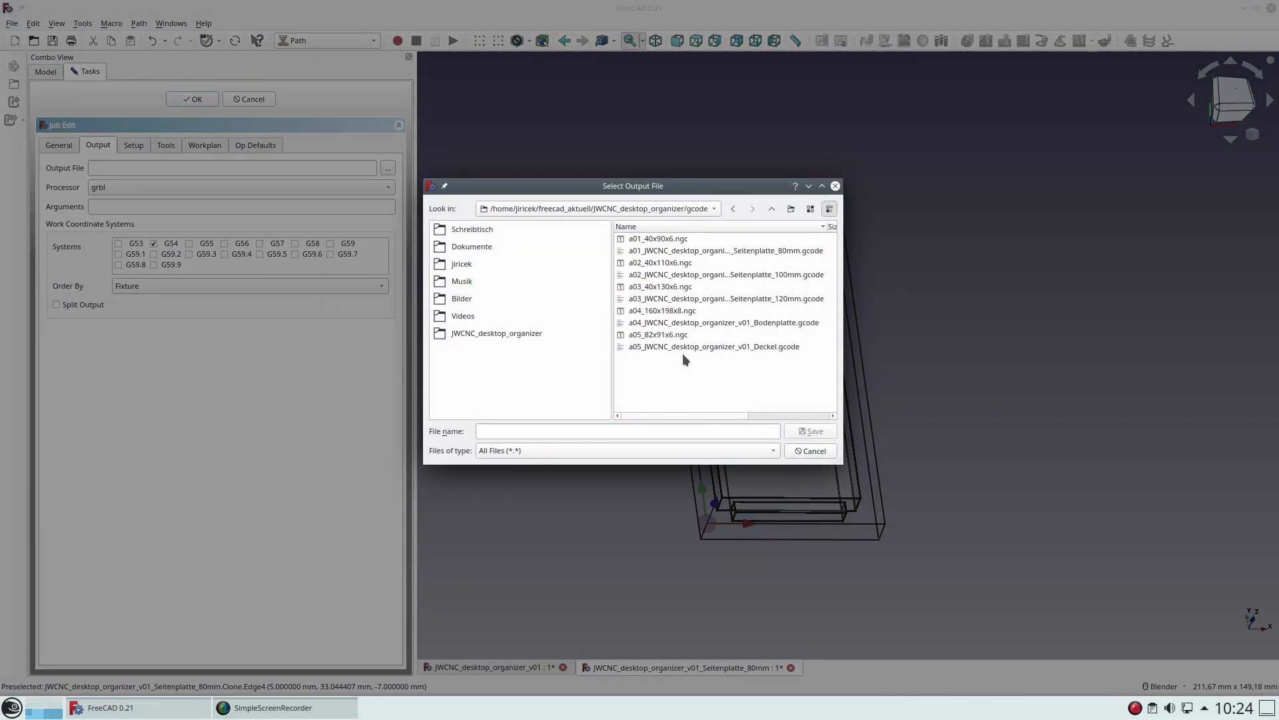
pyautogui.click(757, 250)
pyautogui.click(814, 431)
pyautogui.click(695, 317)
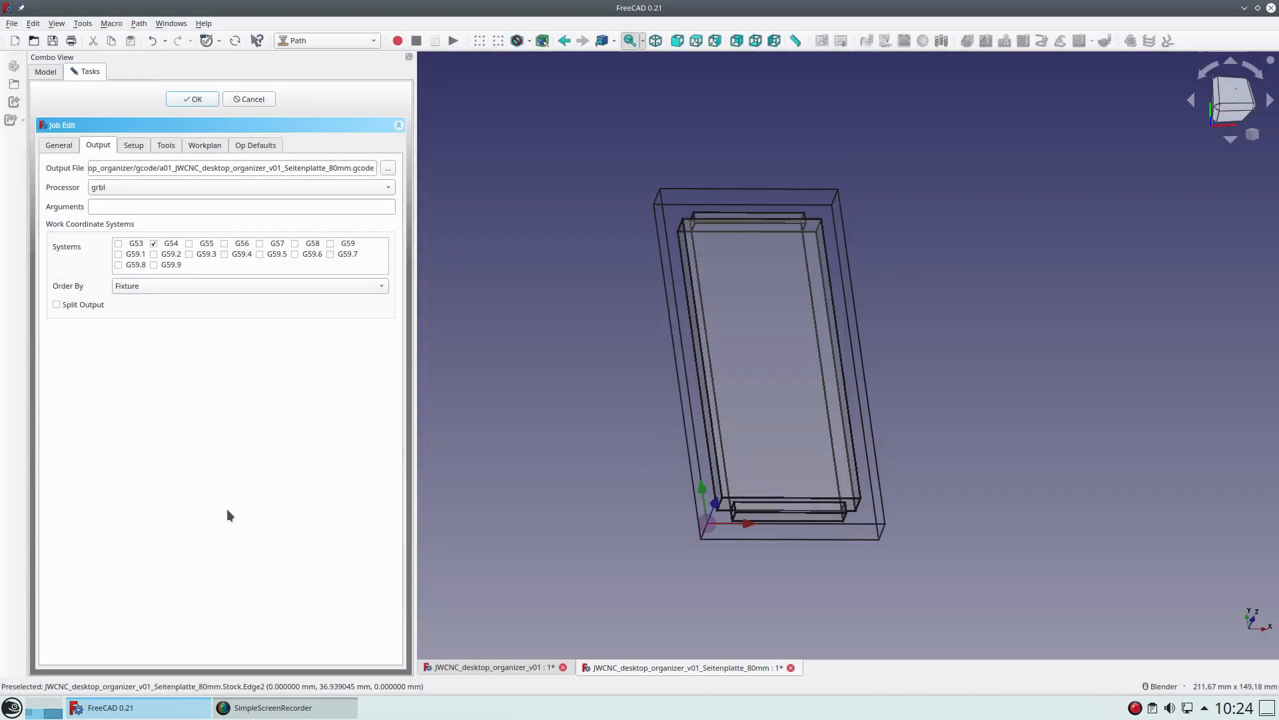
pyautogui.click(166, 144)
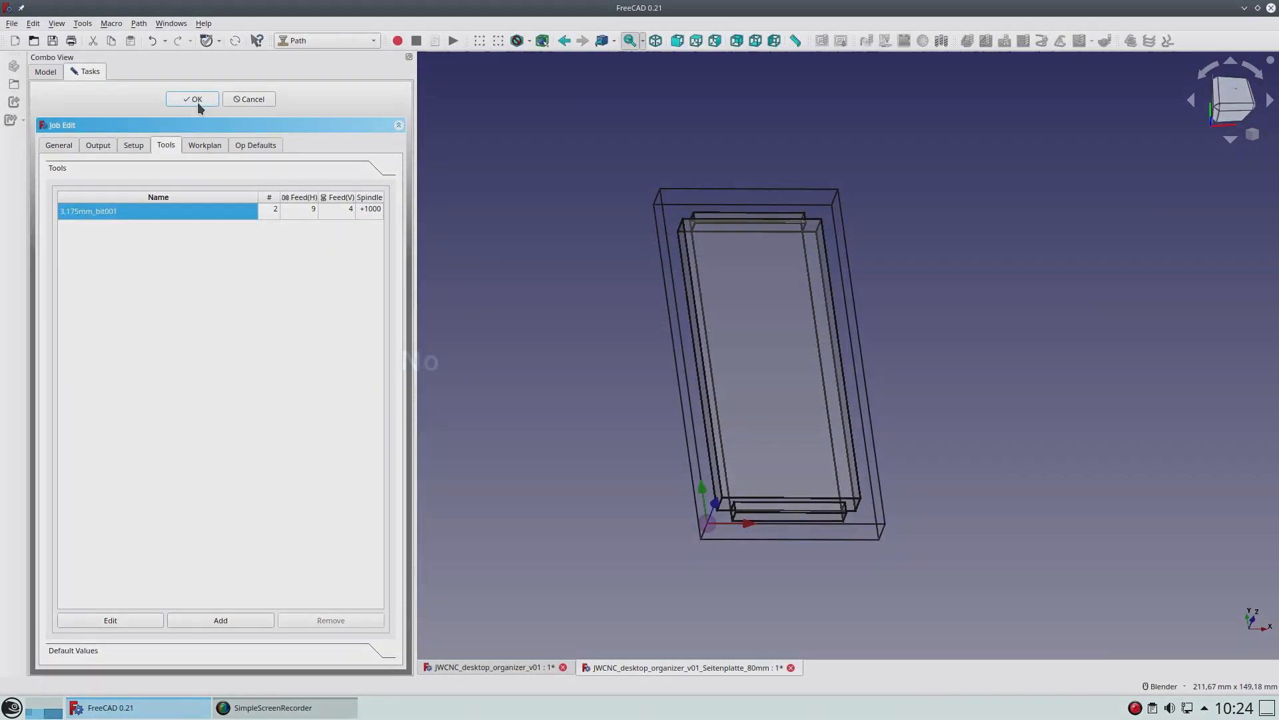
pyautogui.click(192, 98)
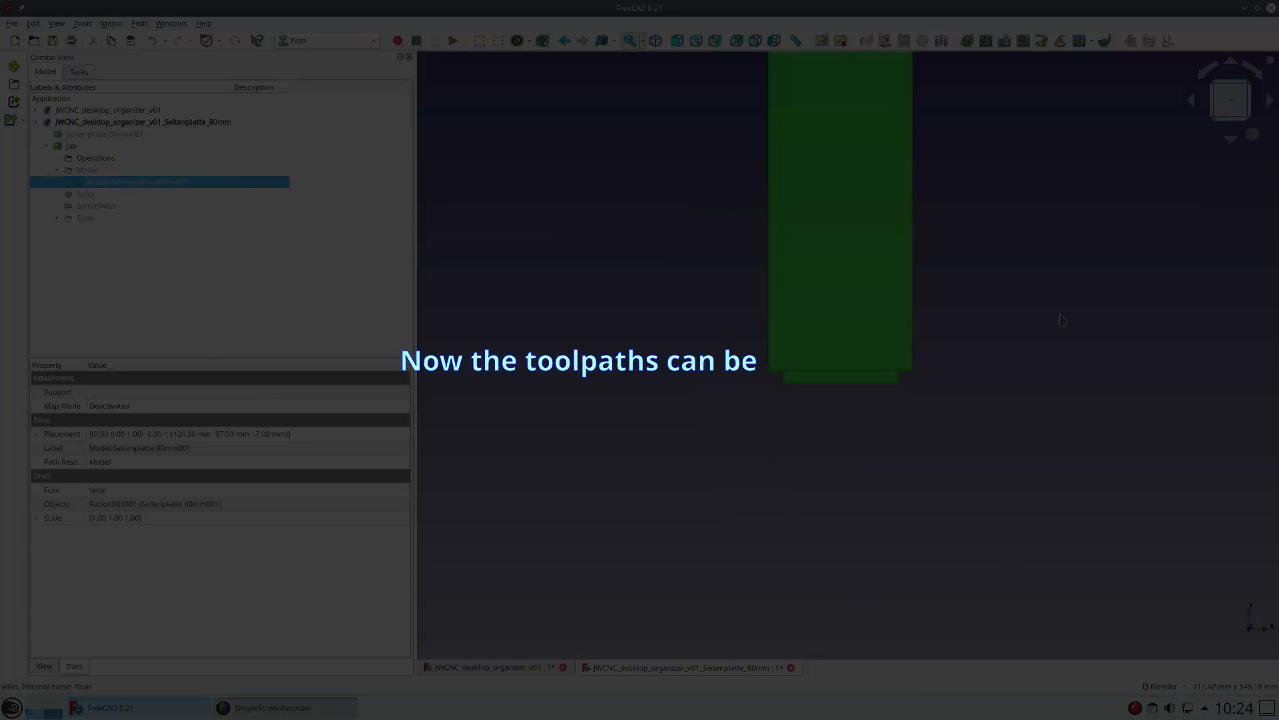
# - Start a Pocket Shape operation on the recessed face of the side plate's upper tab, using the Offset pattern
pyautogui.click(306, 193)
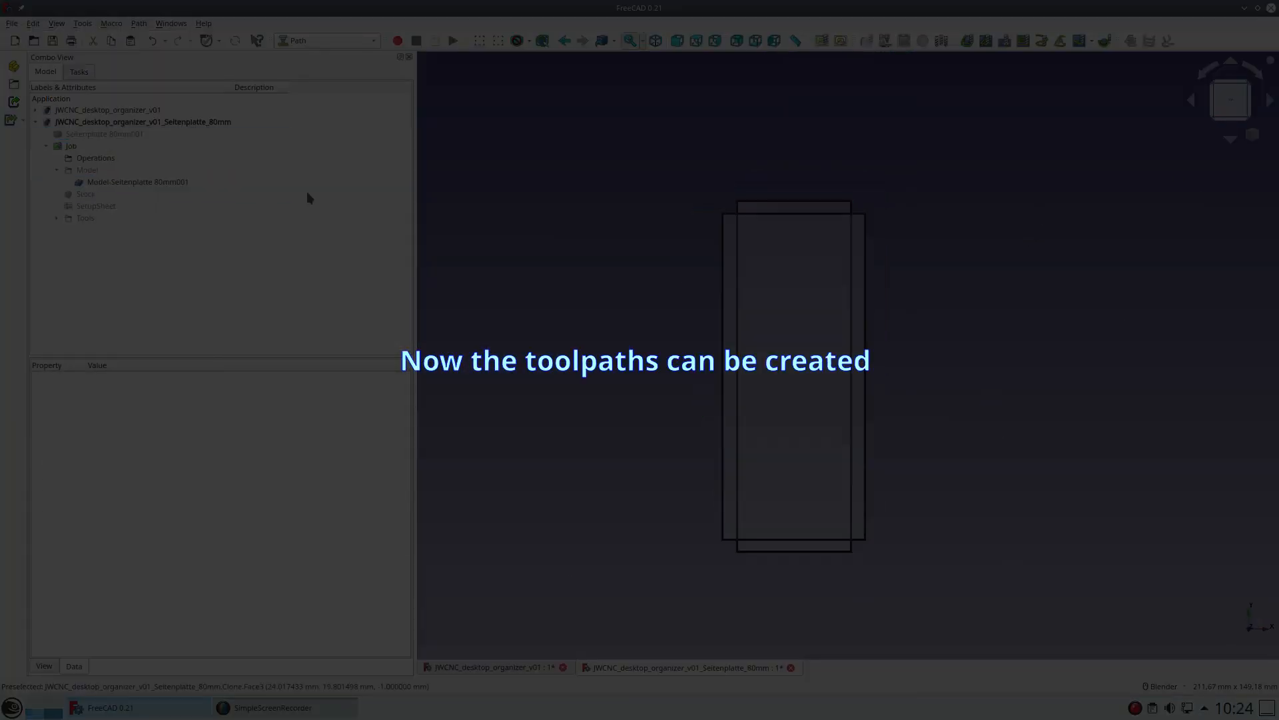
pyautogui.moveTo(780, 219); pyautogui.dragTo(708, 231, button='middle')
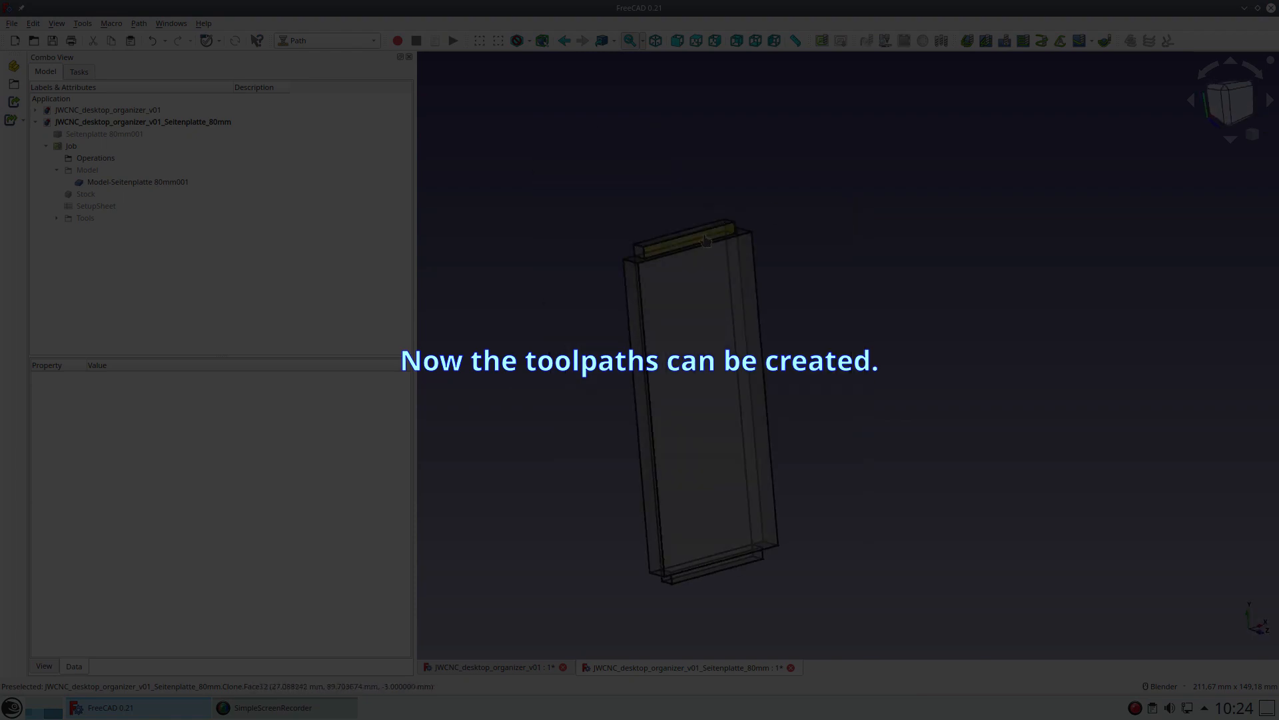
pyautogui.click(708, 231)
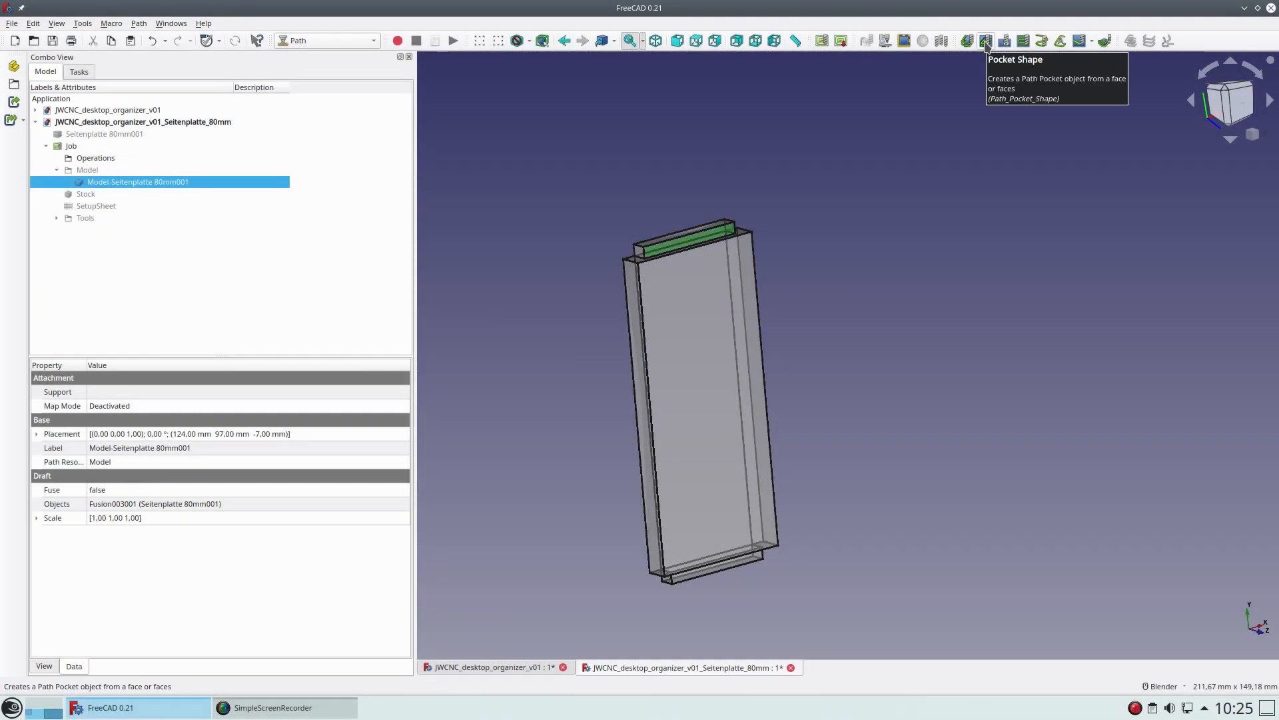
pyautogui.click(986, 42)
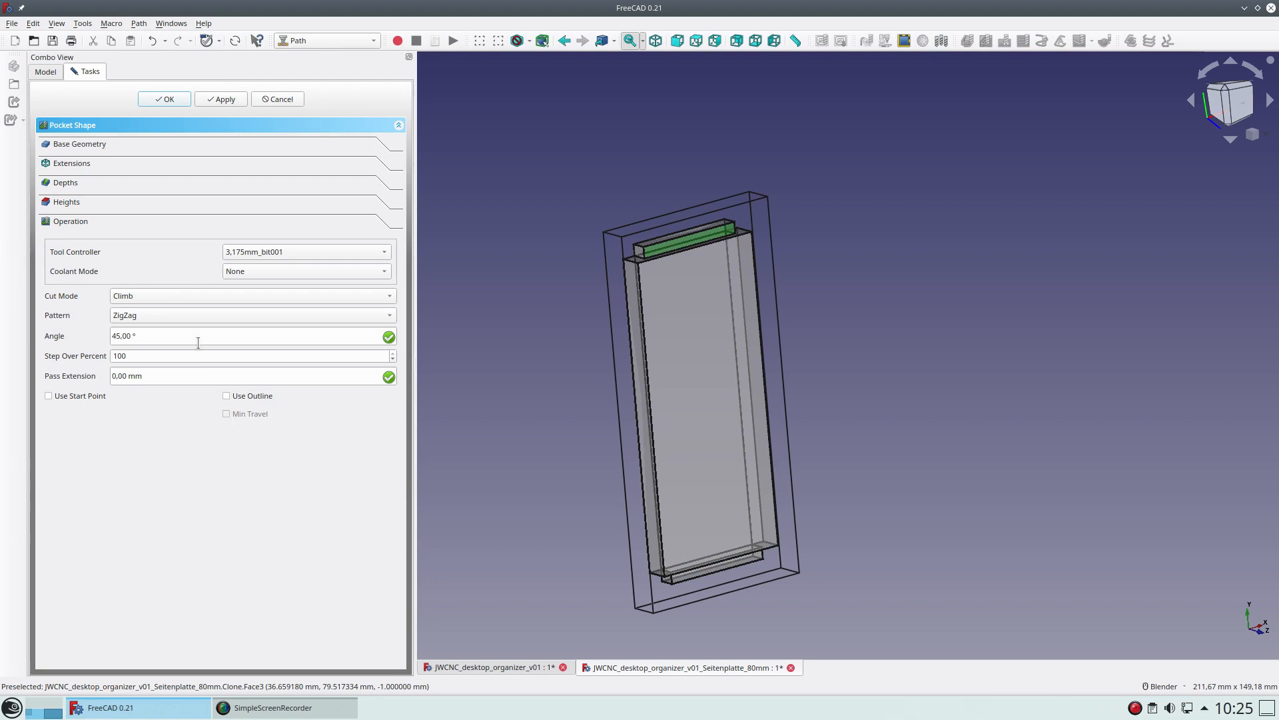
pyautogui.click(192, 314)
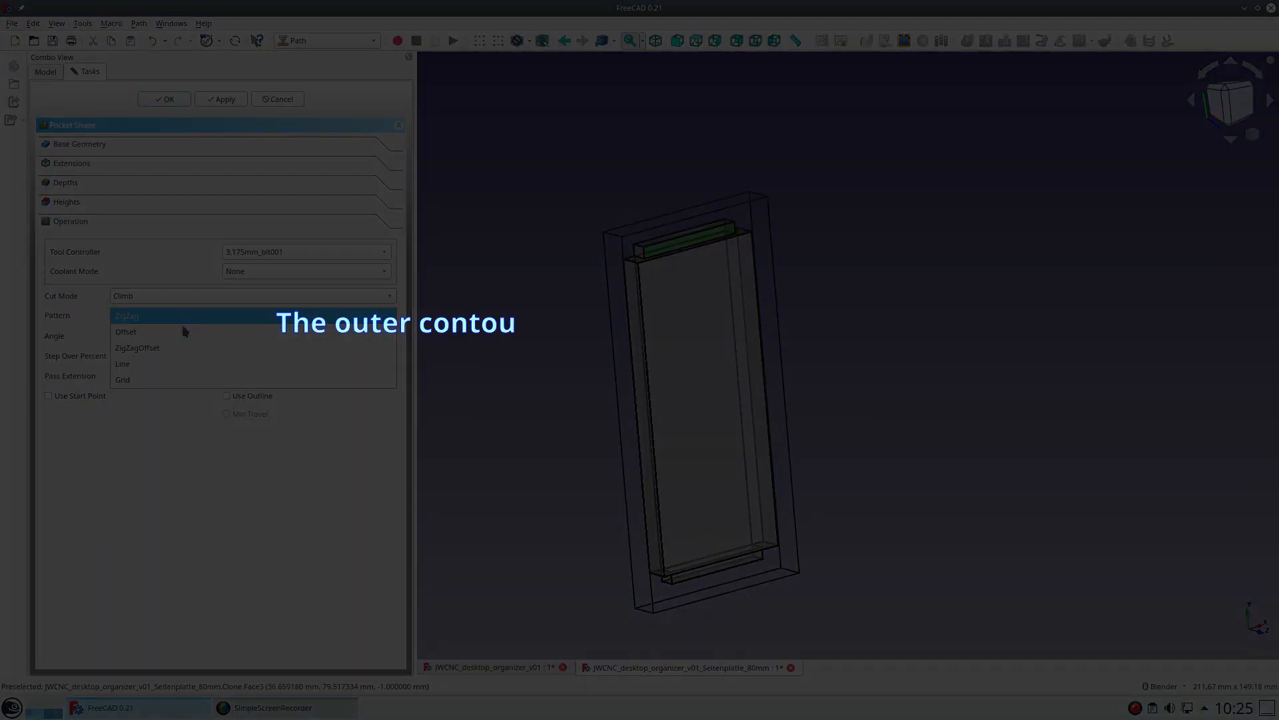
pyautogui.click(182, 326)
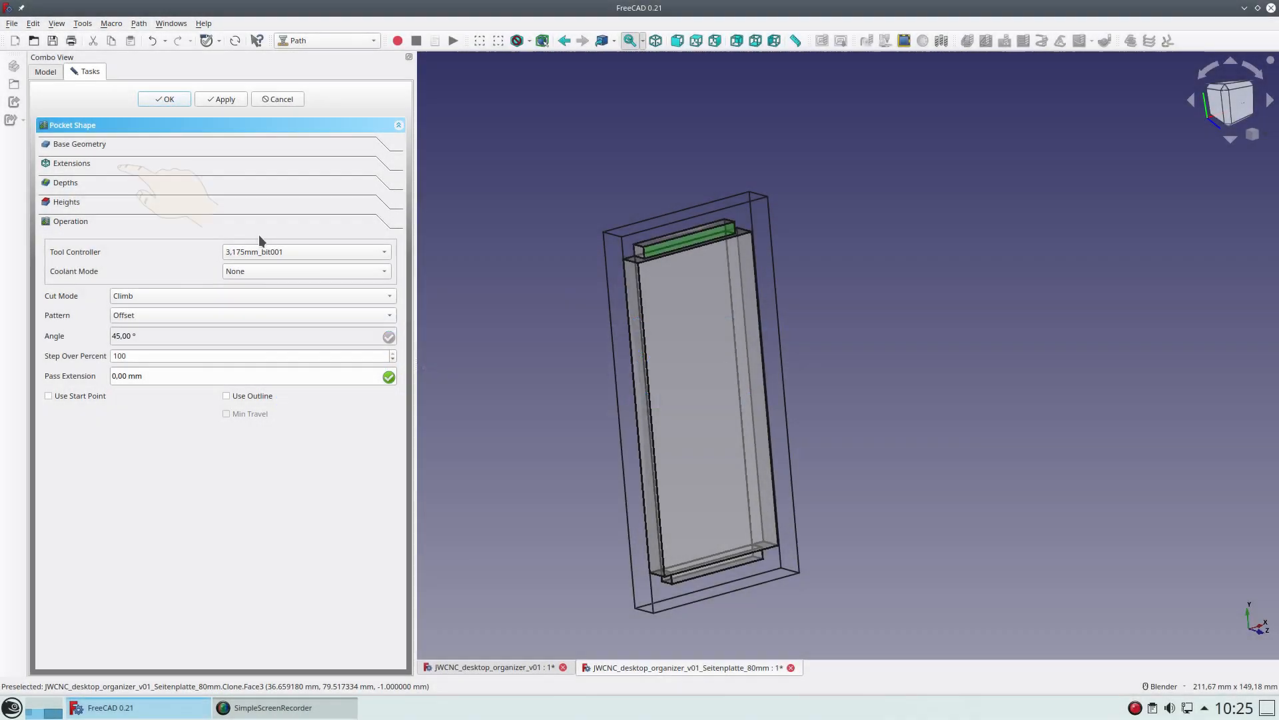
# - Enable and show all extensions for the pocket, and extend it along Wire(30,33,34) of Face12
pyautogui.click(103, 162)
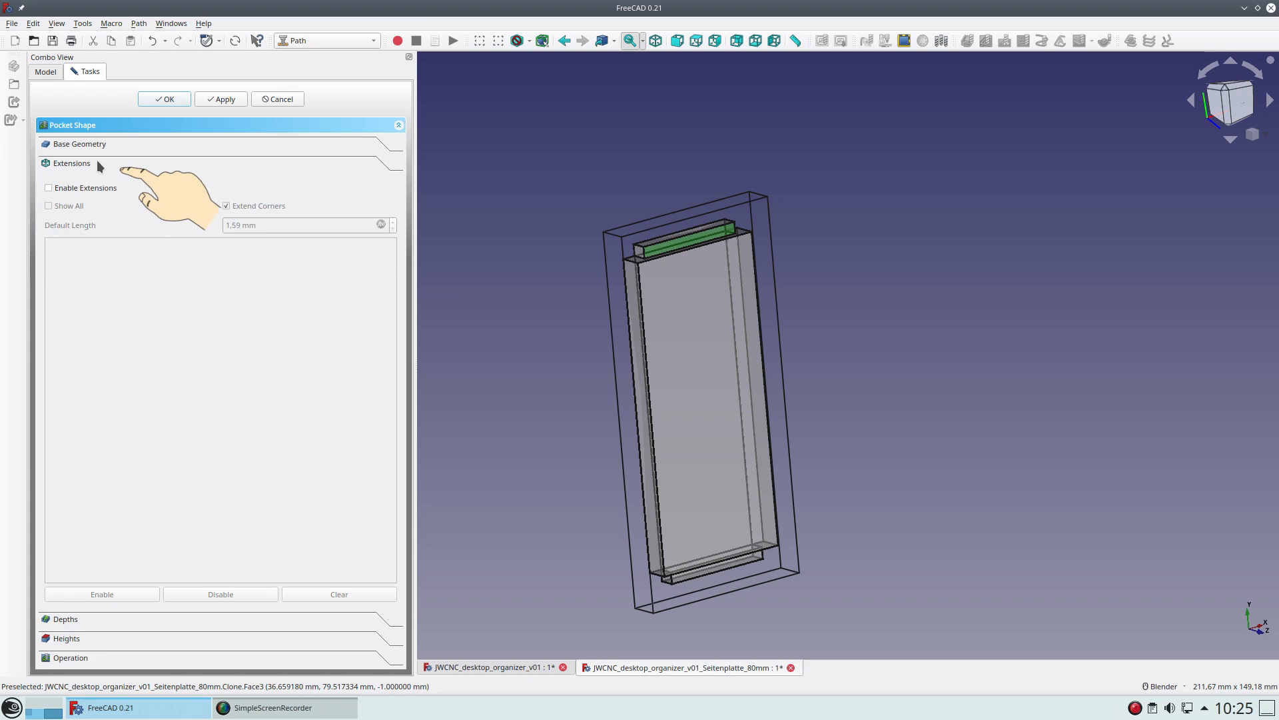
pyautogui.click(48, 188)
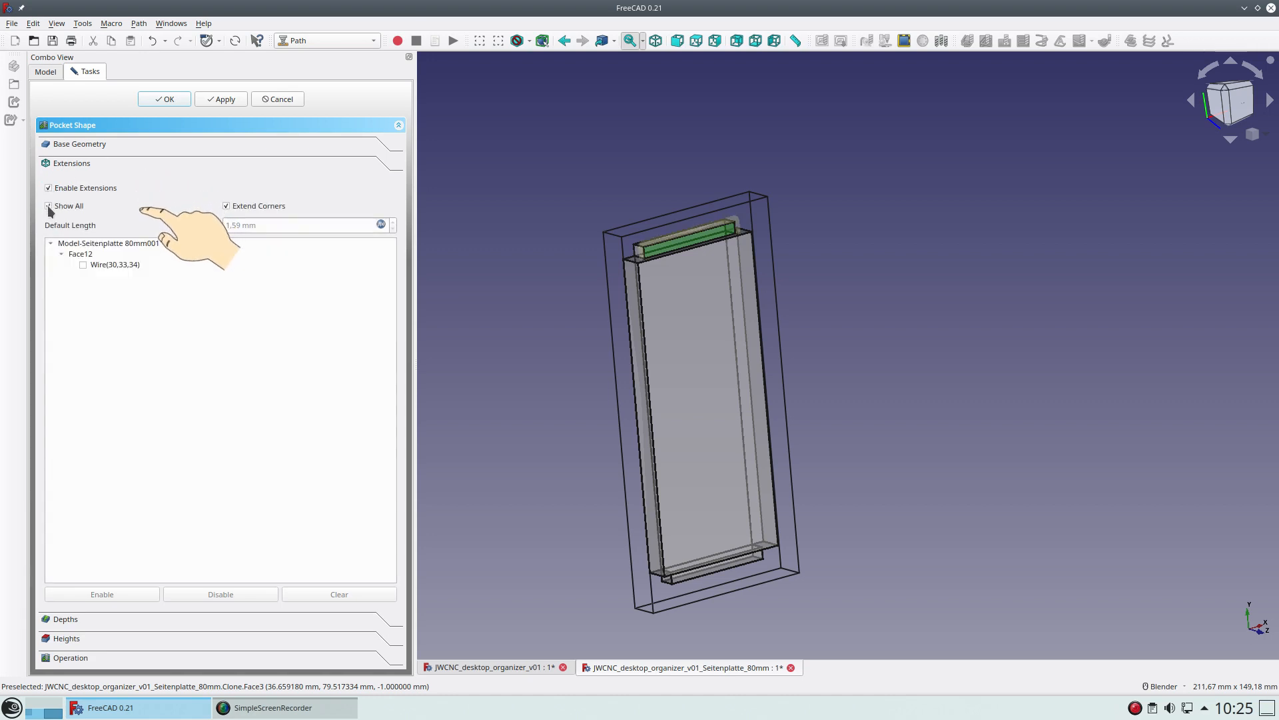
pyautogui.click(83, 265)
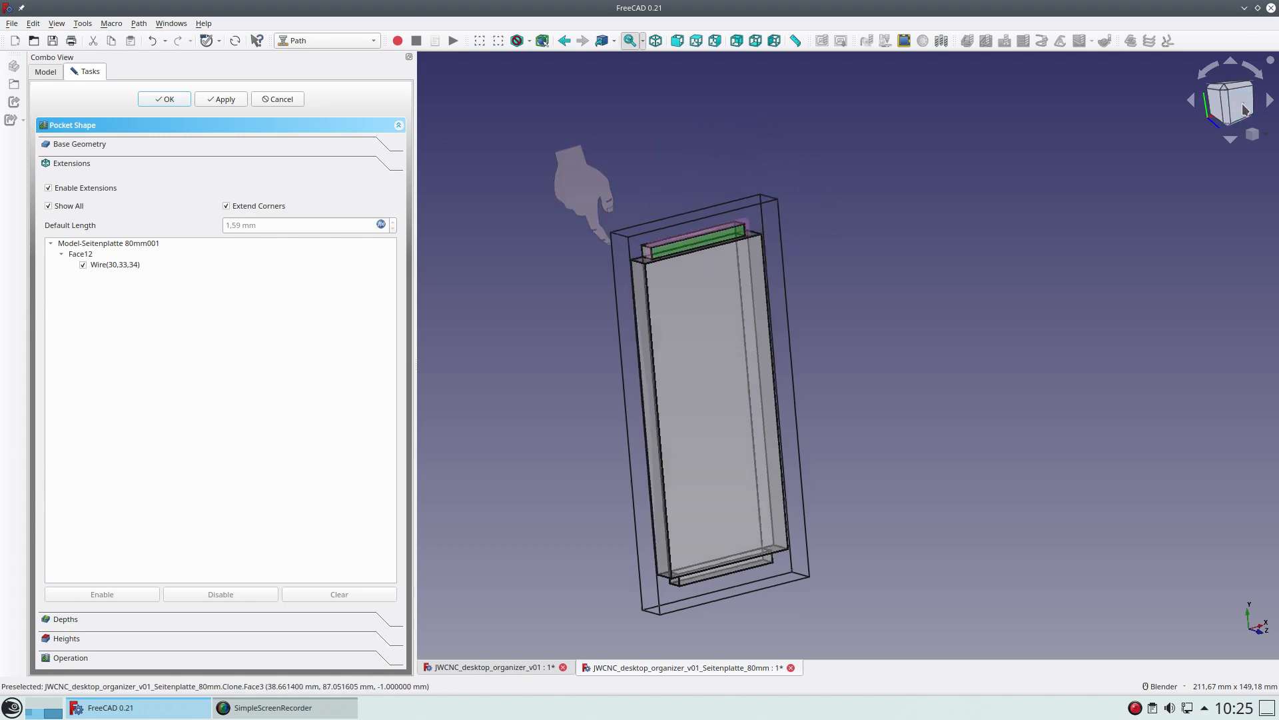
pyautogui.click(1213, 101)
# - Set the pocket's step down to 0,4 mm and accept the operation
pyautogui.click(65, 619)
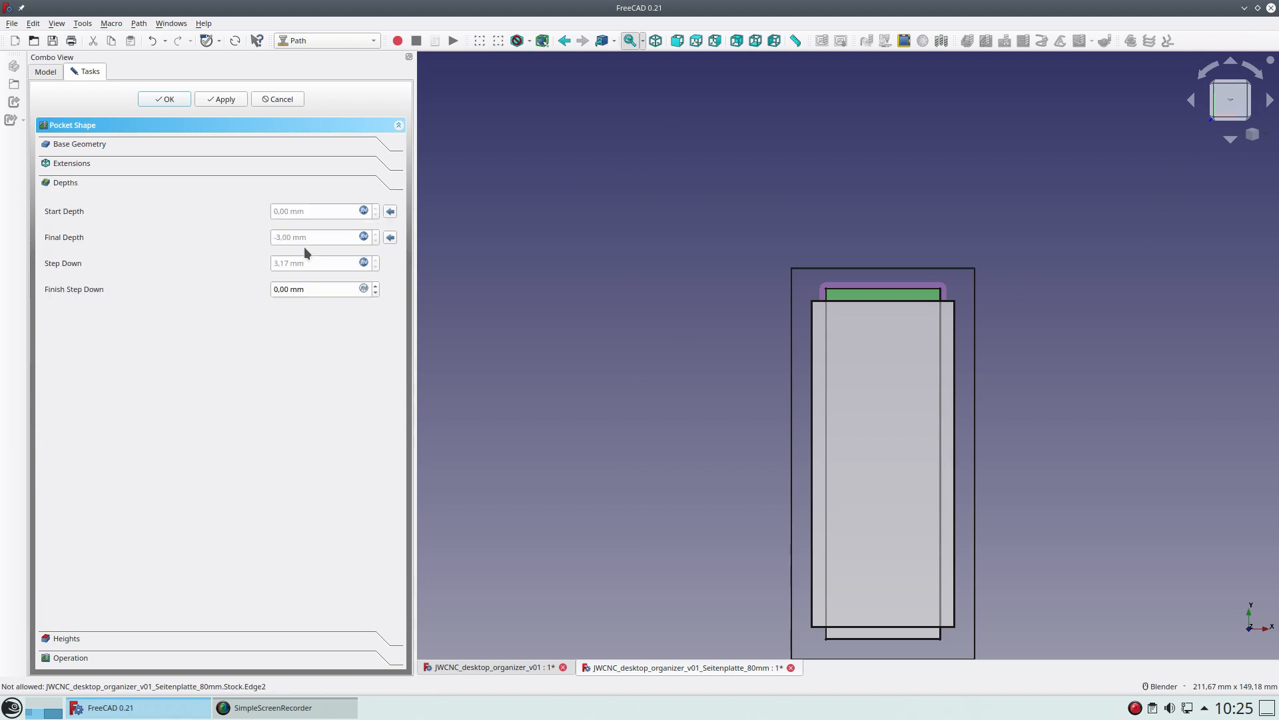
pyautogui.click(364, 262)
pyautogui.write('0,4')
pyautogui.click(352, 282)
pyautogui.click(167, 98)
pyautogui.scroll(4, 804, 353)
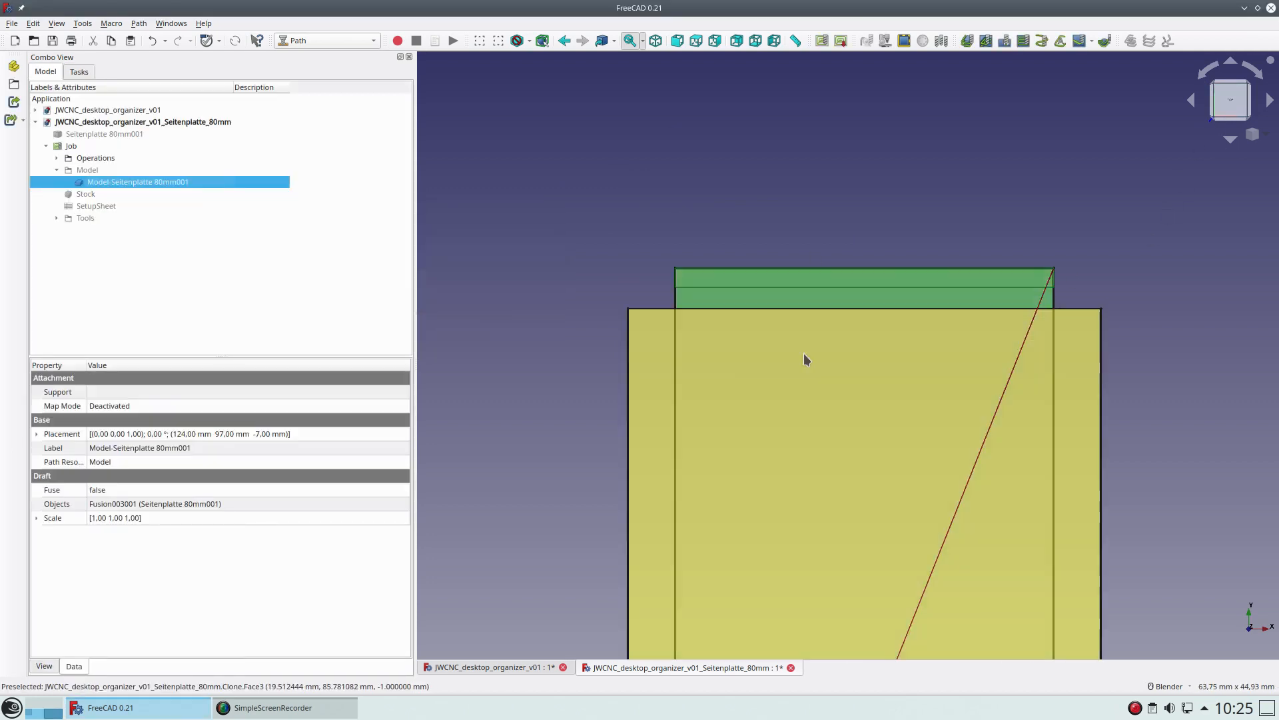
pyautogui.scroll(-4, 813, 441)
# - Set up a second Pocket Shape with extensions on the side plate's lower tab face, with a step down of 0,4 mm
pyautogui.doubleClick(813, 441)
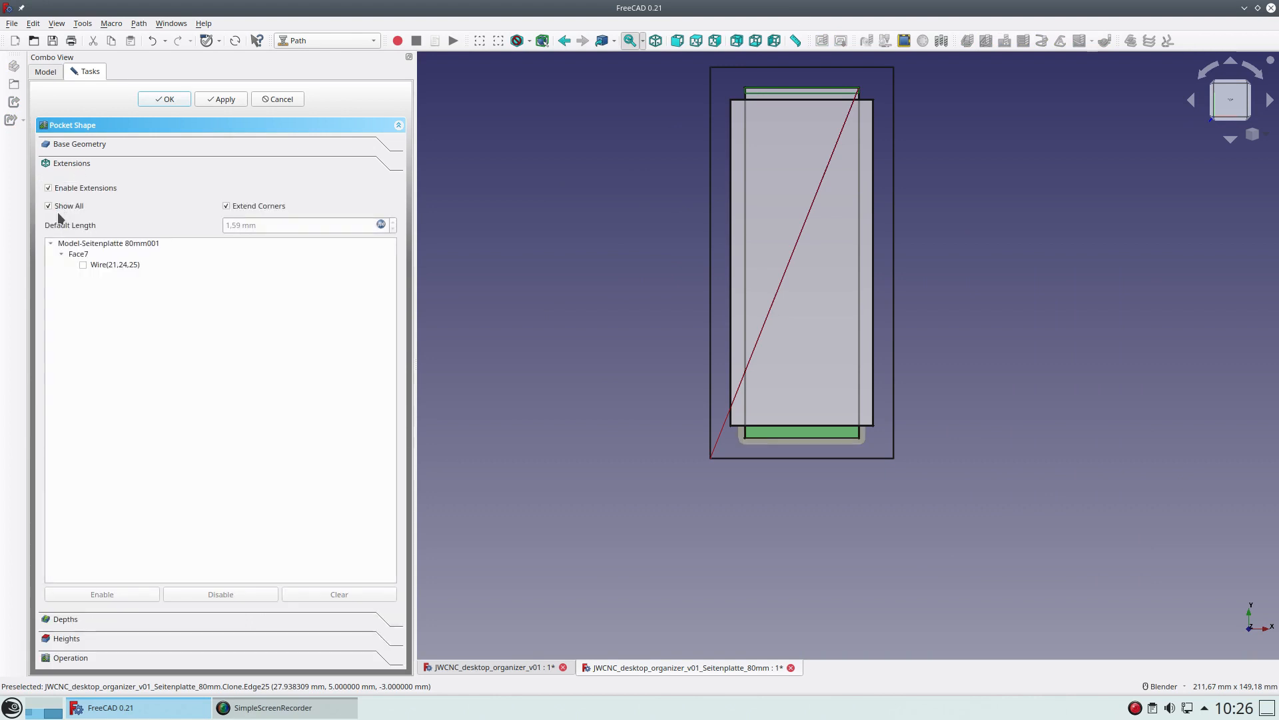
pyautogui.click(65, 619)
pyautogui.click(364, 263)
pyautogui.press('Escape')
pyautogui.click(68, 658)
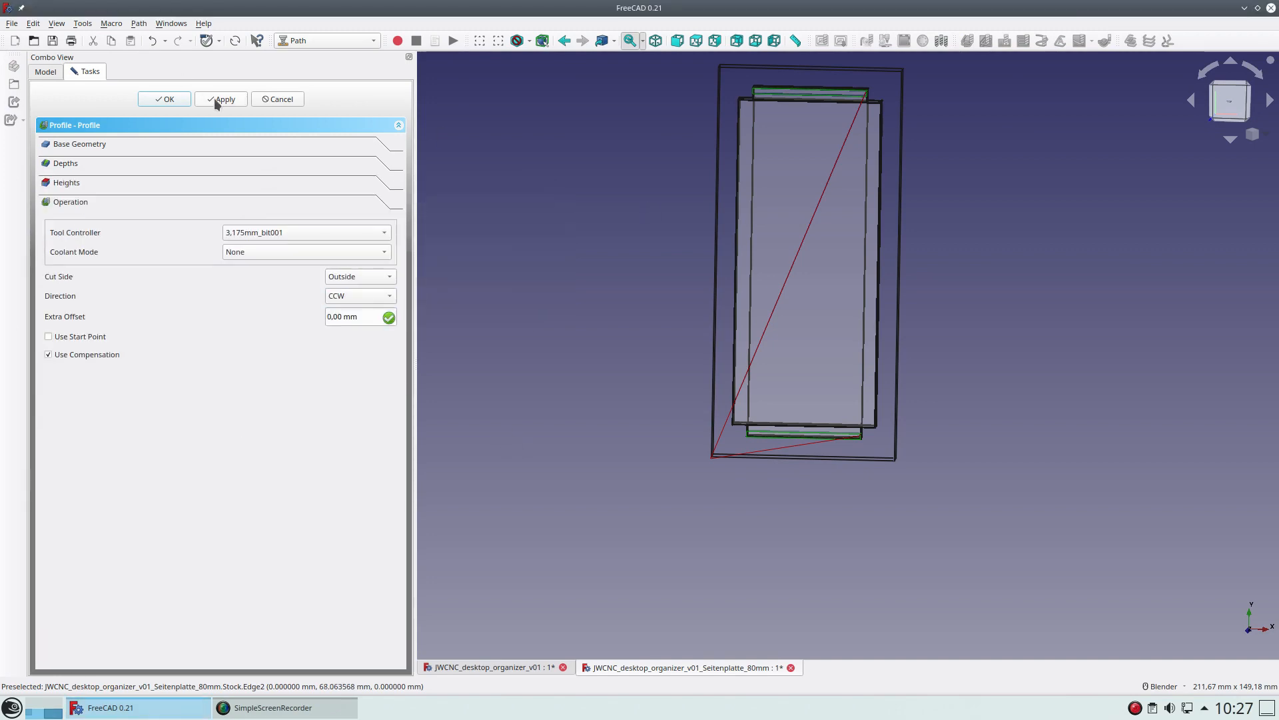
# - Apply the outside, CCW Profile operation and give it a Tag Dress-up with four holding tags 5 mm wide at a 90° angle
pyautogui.click(214, 98)
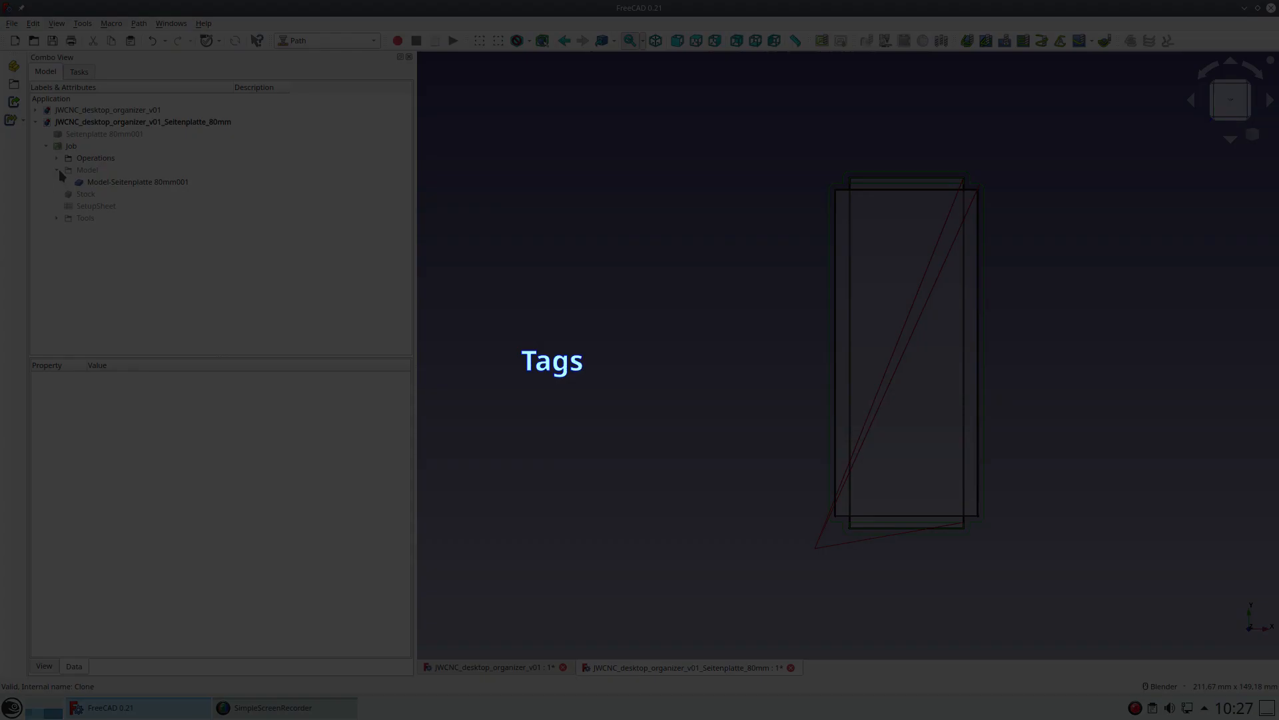
pyautogui.click(56, 158)
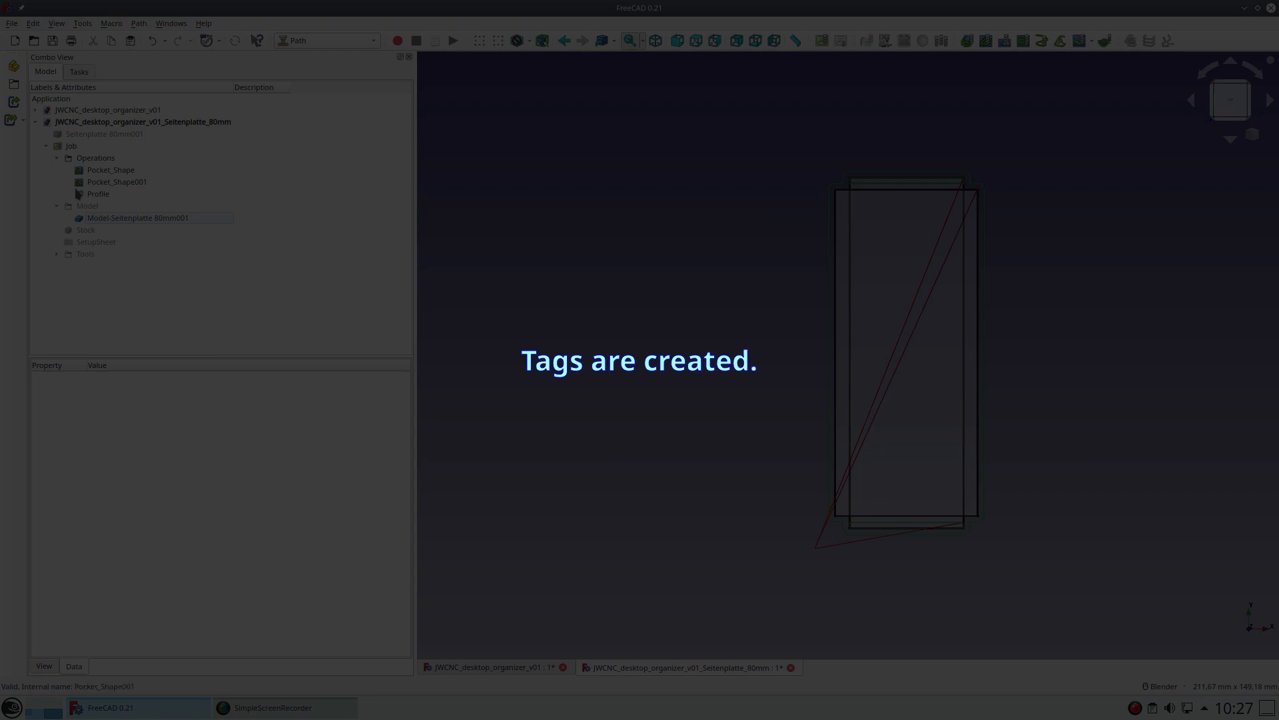
pyautogui.click(98, 194)
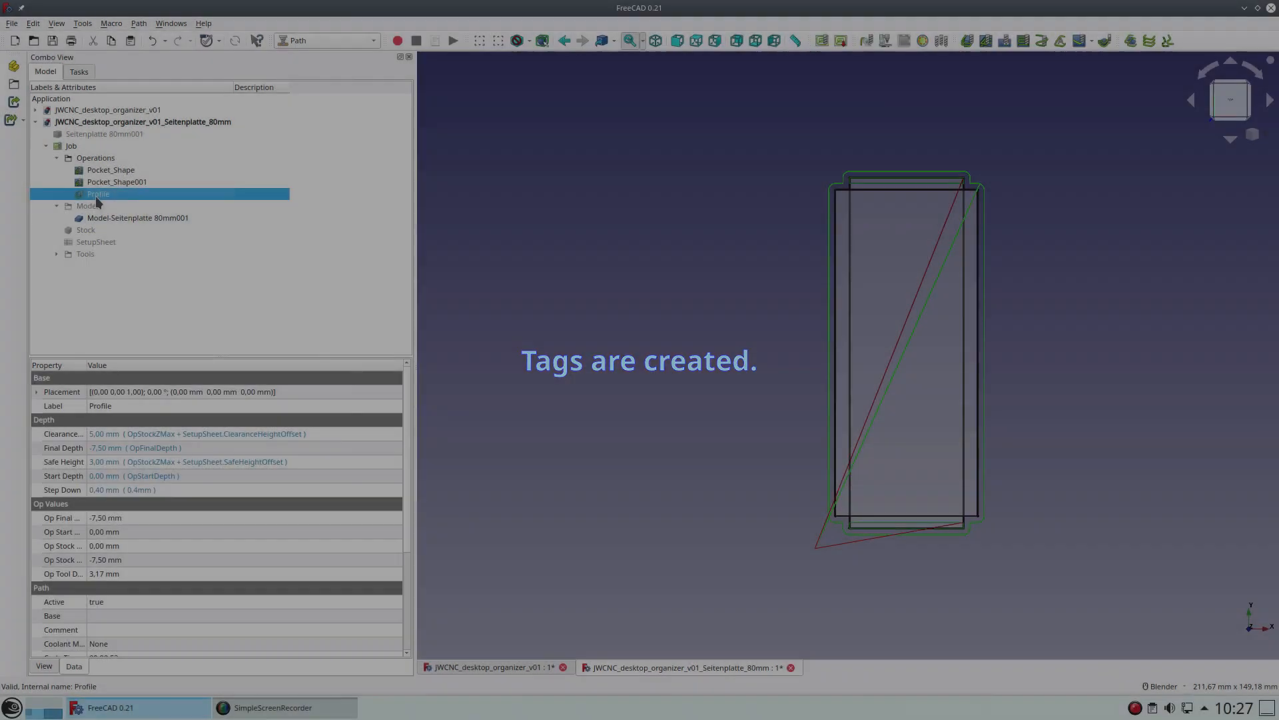
pyautogui.rightClick(96, 198)
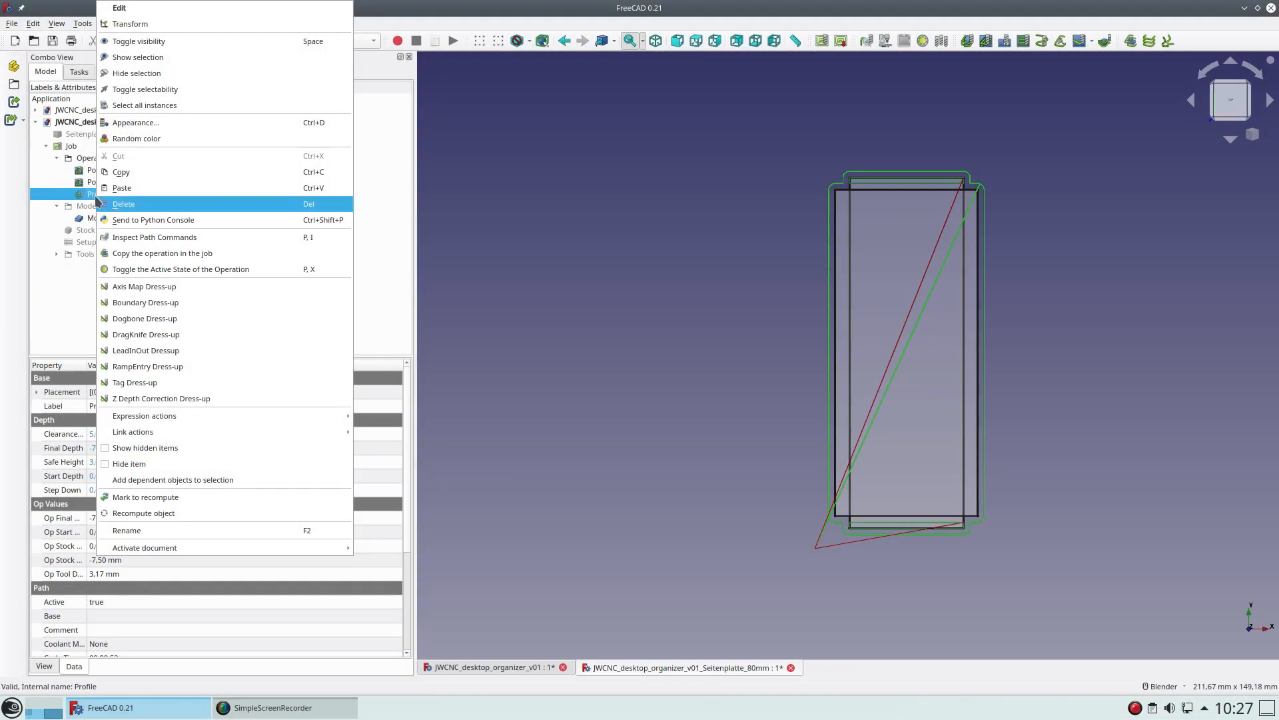
pyautogui.click(138, 382)
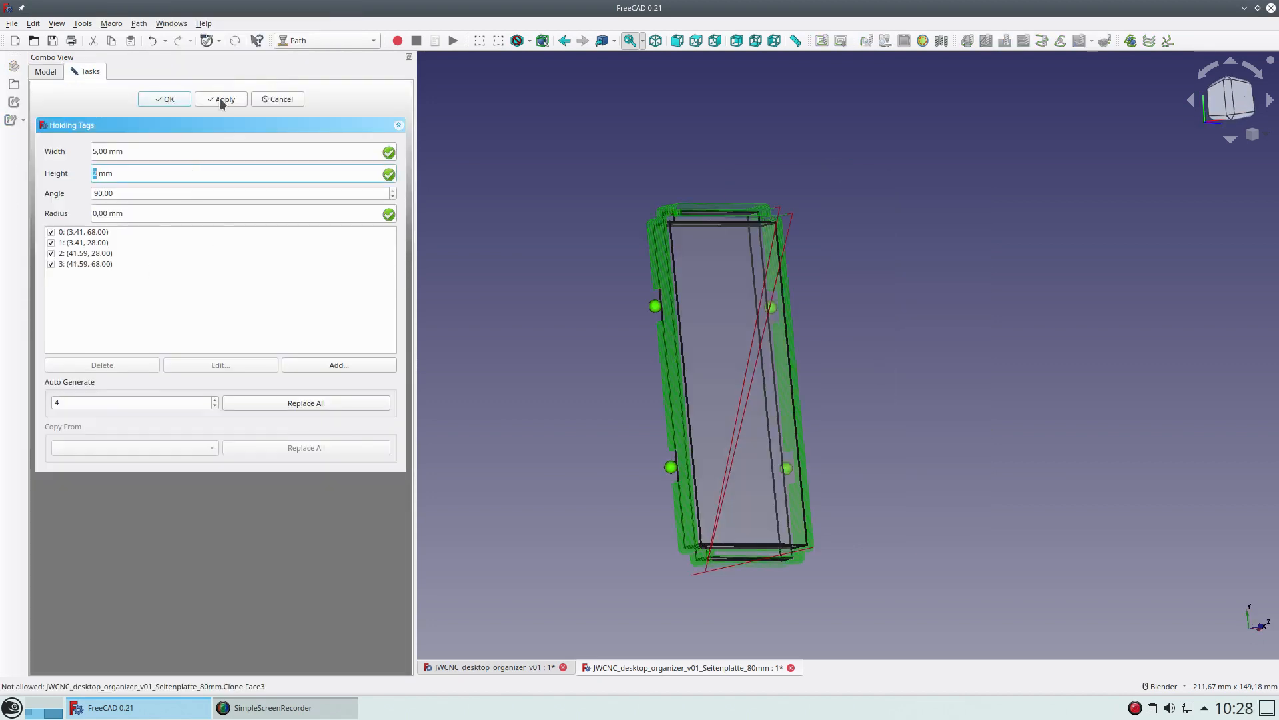
pyautogui.click(168, 100)
pyautogui.press('2')
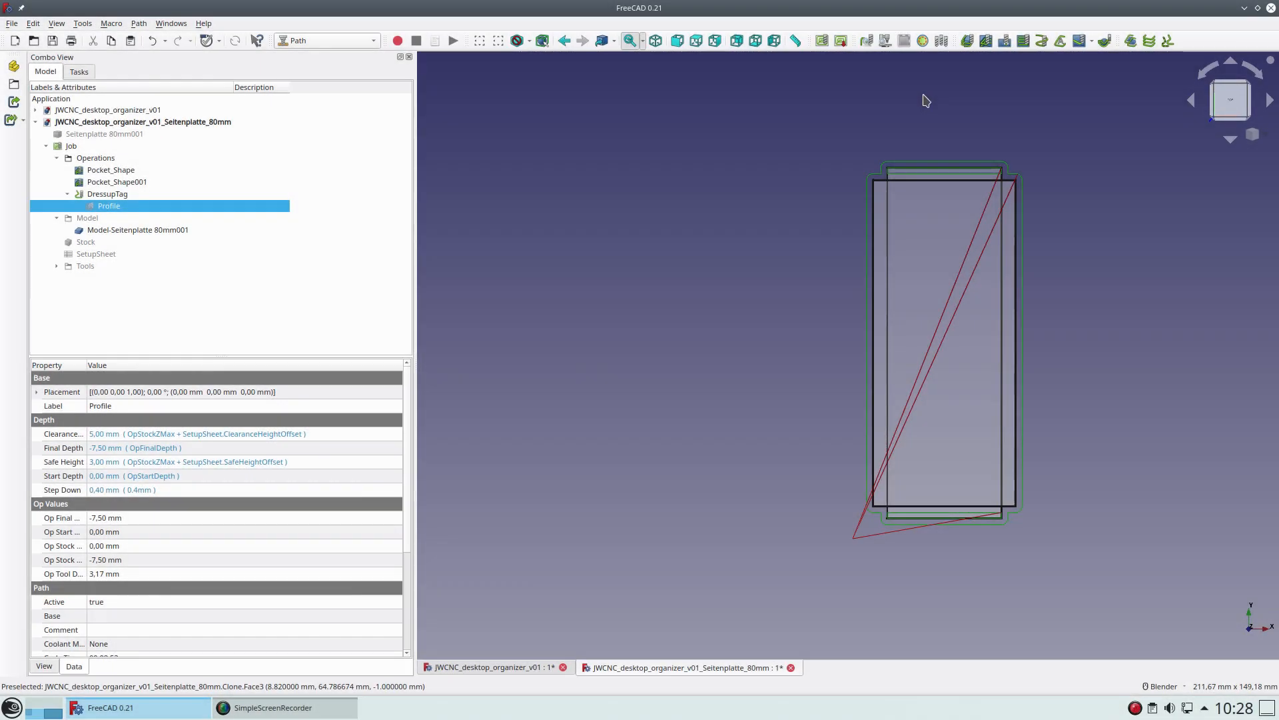
# - Simulate both pockets and the tagged profile on the stock with the accuracy slider lowered from its maximum
pyautogui.click(885, 42)
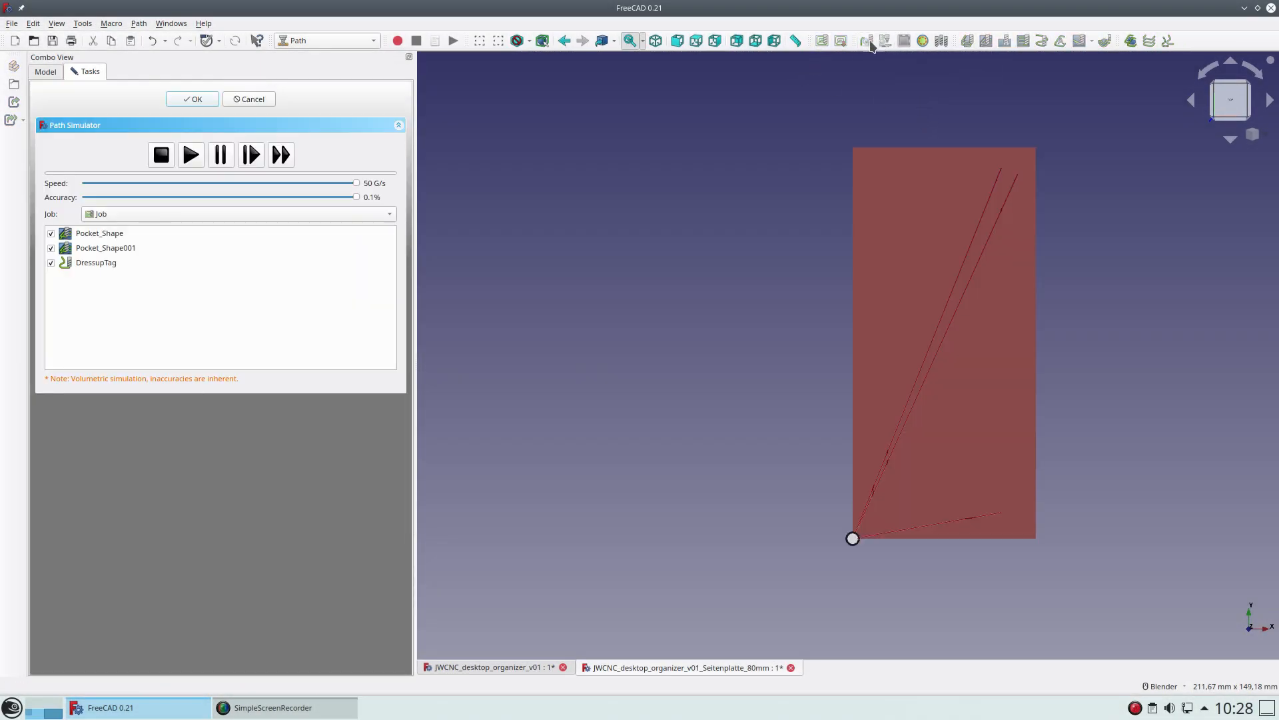
pyautogui.moveTo(357, 197); pyautogui.dragTo(296, 197)
pyautogui.click(190, 155)
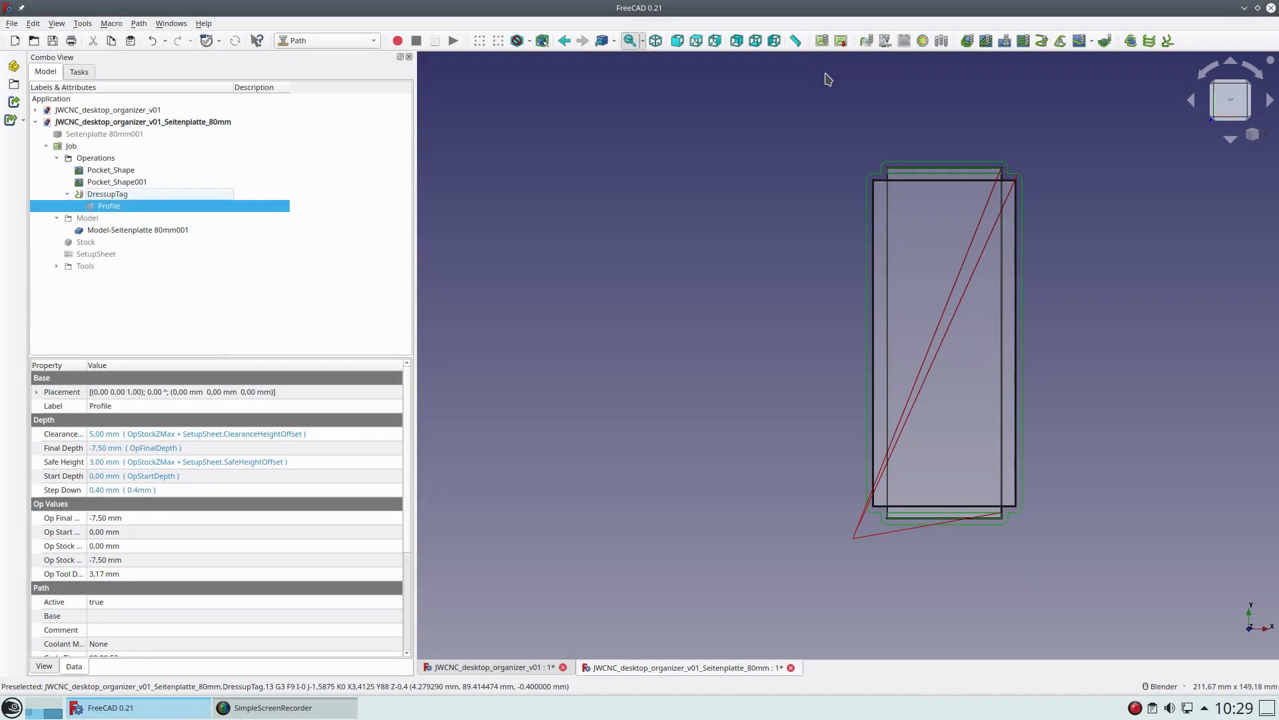
# - Post-process the job, look through the generated G-code and accept it
pyautogui.click(842, 42)
pyautogui.scroll(-20, 740, 297)
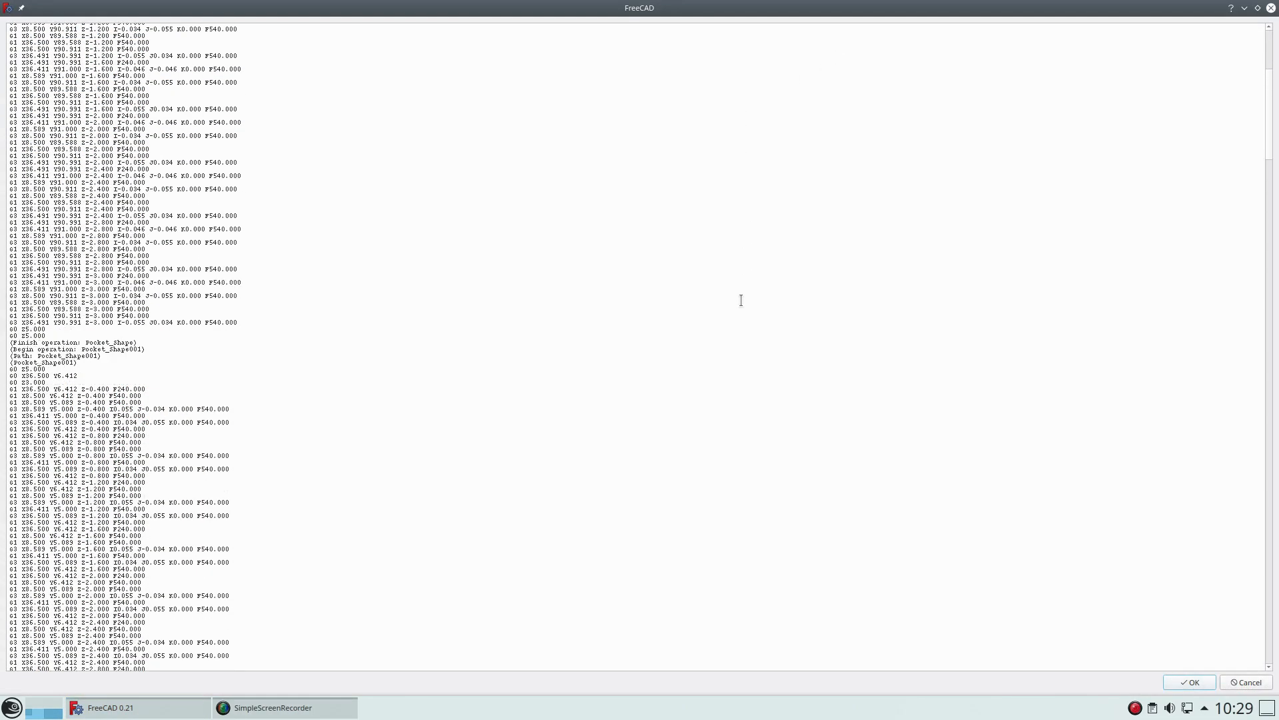
pyautogui.scroll(20, 740, 297)
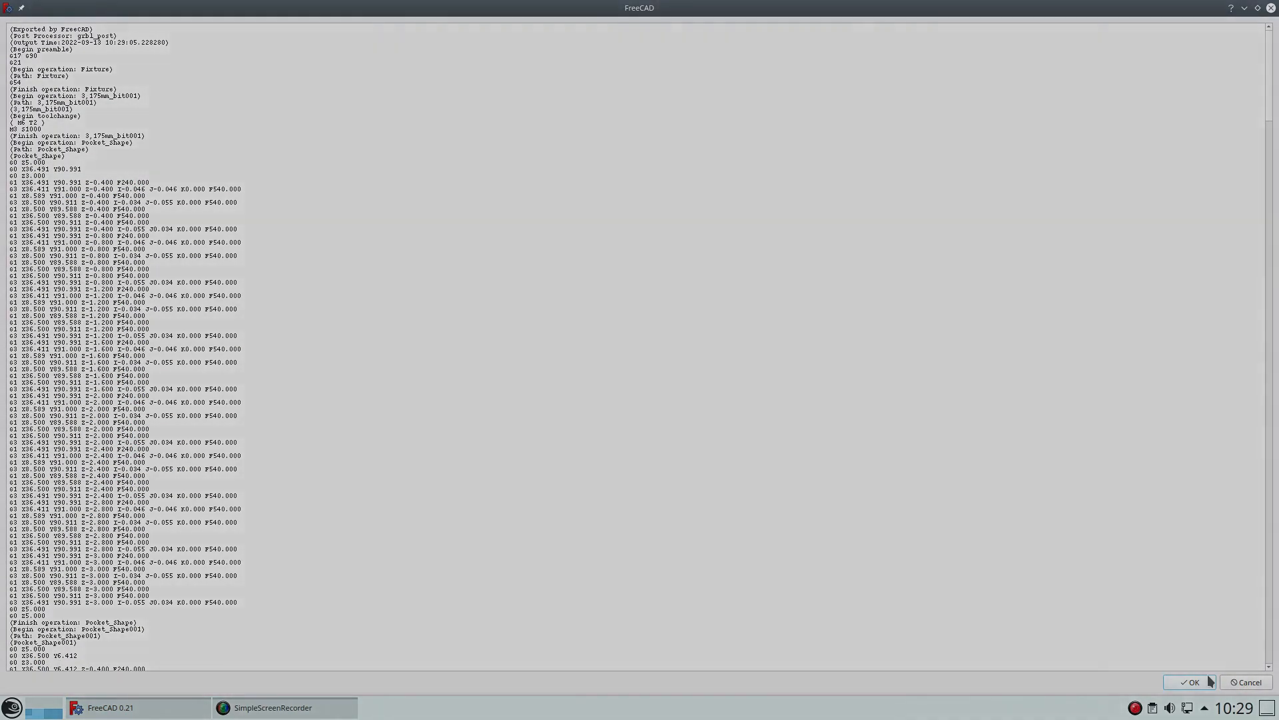
pyautogui.click(1207, 681)
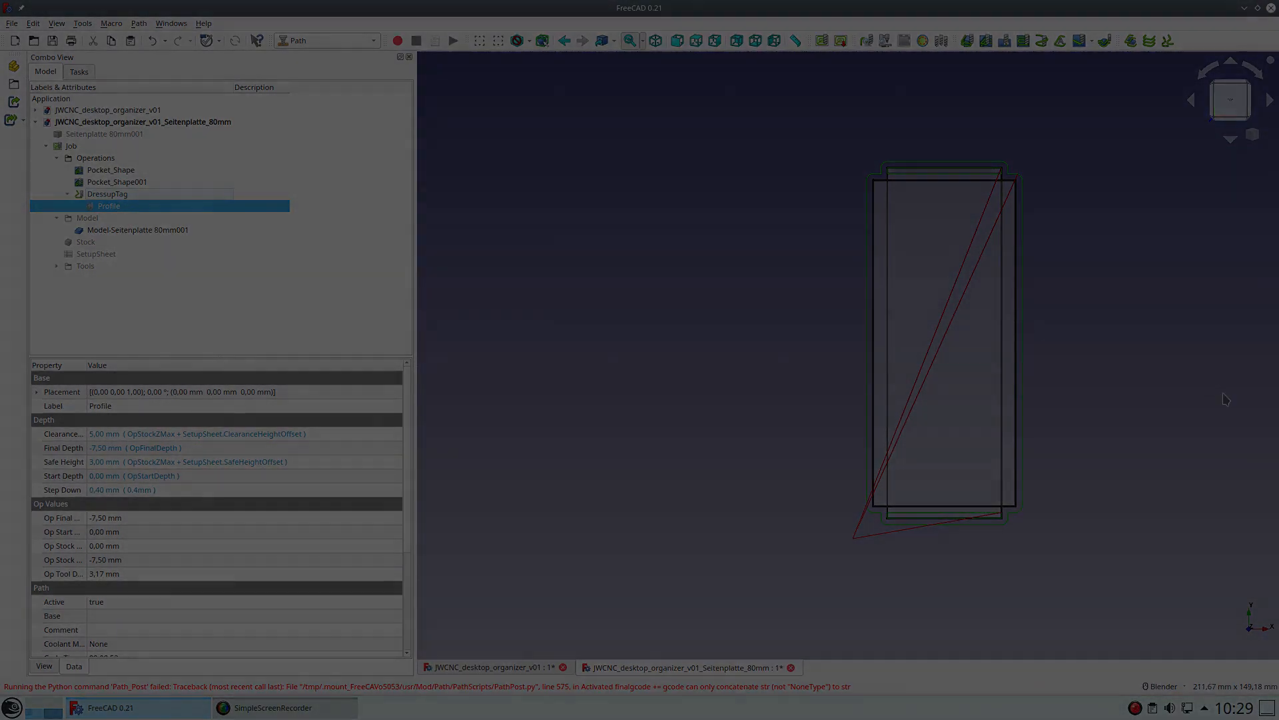